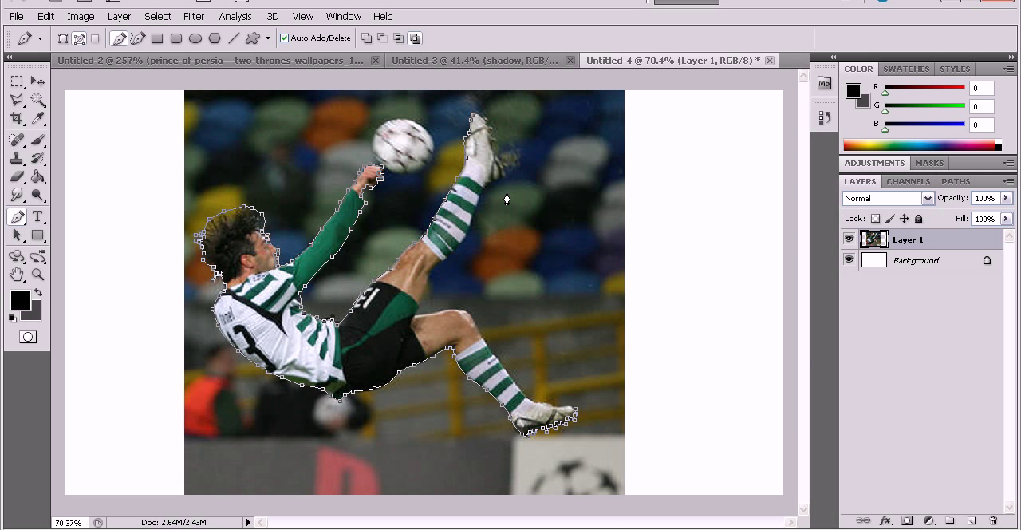
# Continue the Pen path around the toe of the raised boot and its first studs.
pyautogui.keyDown('alt'); pyautogui.scroll(17, 506, 166); pyautogui.keyUp('alt')
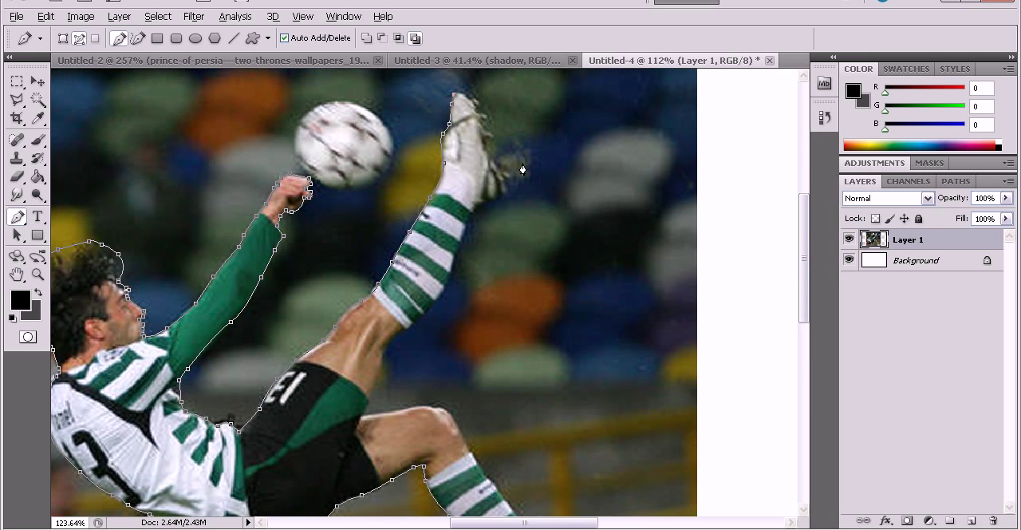
pyautogui.keyDown('alt'); pyautogui.scroll(4, 412, 159); pyautogui.keyUp('alt')
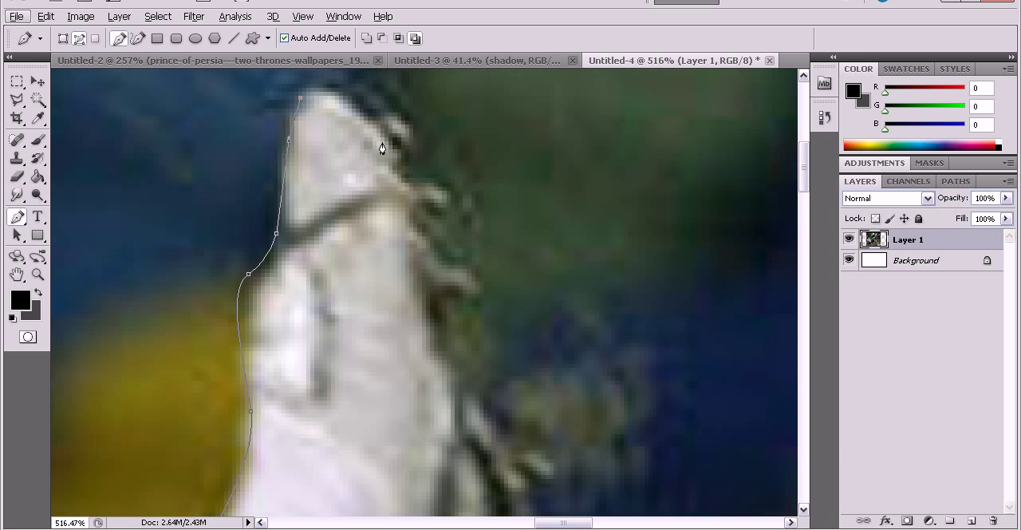
pyautogui.click(371, 185)
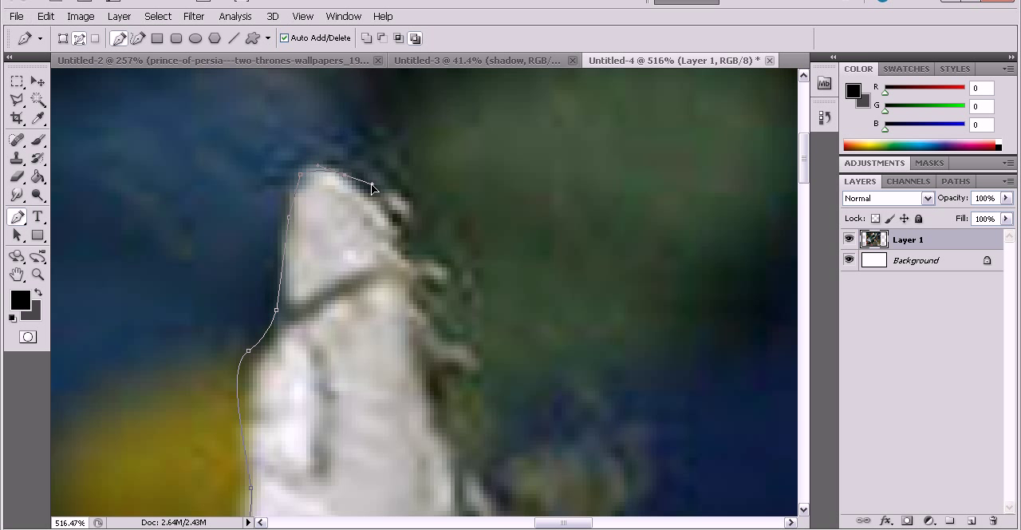
pyautogui.click(397, 197)
pyautogui.click(399, 232)
pyautogui.click(428, 263)
pyautogui.click(445, 281)
pyautogui.scroll(-2, 445, 322)
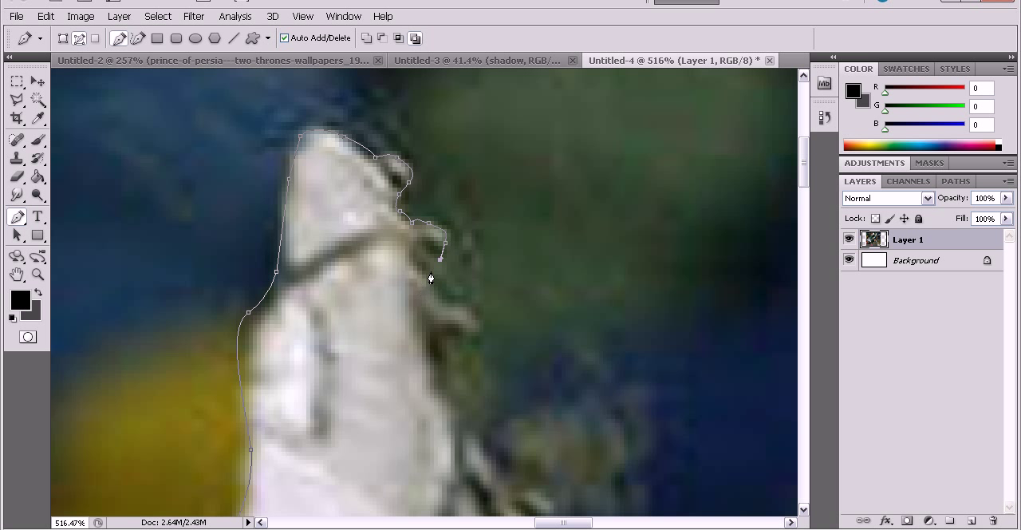
# Extend the path around the next stud on the raised boot's sole.
pyautogui.click(430, 271)
pyautogui.scroll(-2, 435, 272)
pyautogui.click(445, 264)
pyautogui.moveTo(478, 285); pyautogui.dragTo(450, 296)
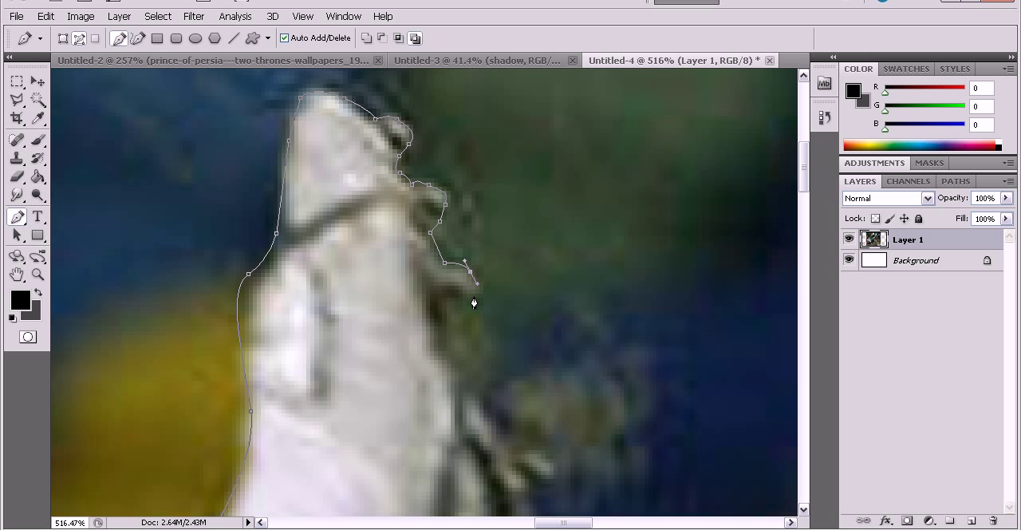
pyautogui.click(444, 295)
pyautogui.scroll(-3, 452, 280)
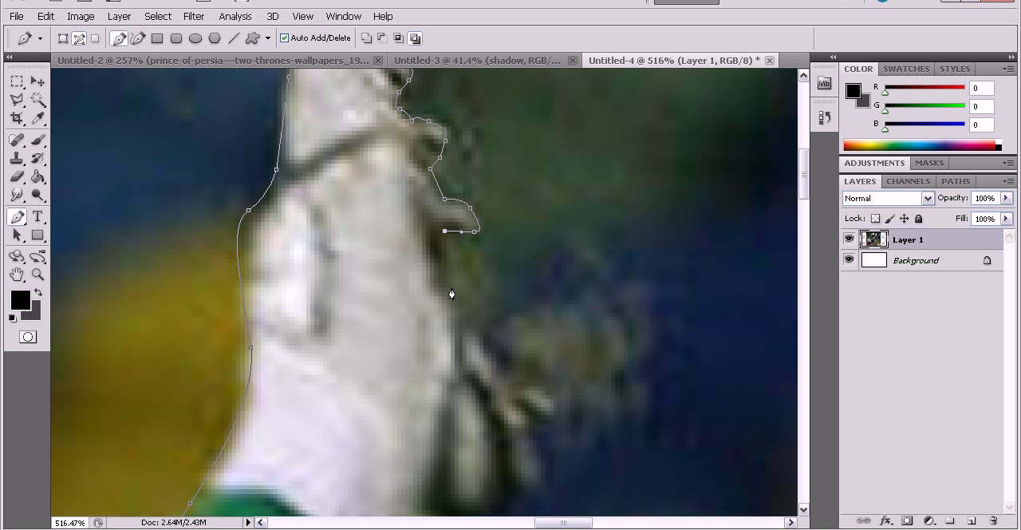
# Trace the path down the raised boot's sole, around the heel studs and onto the sock.
pyautogui.scroll(-3, 481, 281)
pyautogui.moveTo(493, 285); pyautogui.dragTo(538, 345)
pyautogui.click(527, 349)
pyautogui.scroll(-3, 536, 279)
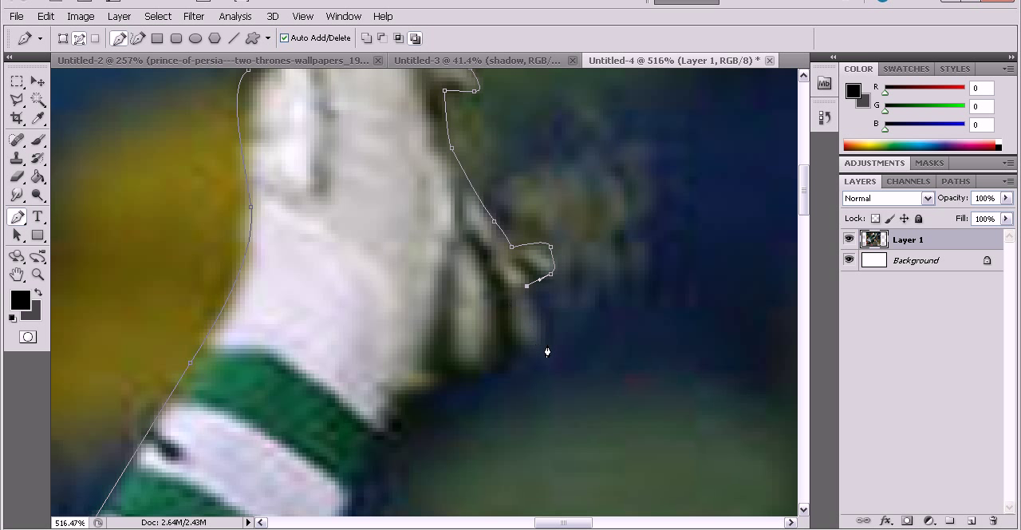
pyautogui.scroll(-2, 436, 385)
pyautogui.click(392, 363)
# Trace the path along the calf side of the raised leg's striped sock to the sock's knee-end edge.
pyautogui.scroll(-10, 390, 391)
pyautogui.click(293, 352)
pyautogui.scroll(-9, 326, 325)
pyautogui.moveTo(200, 337); pyautogui.dragTo(125, 408)
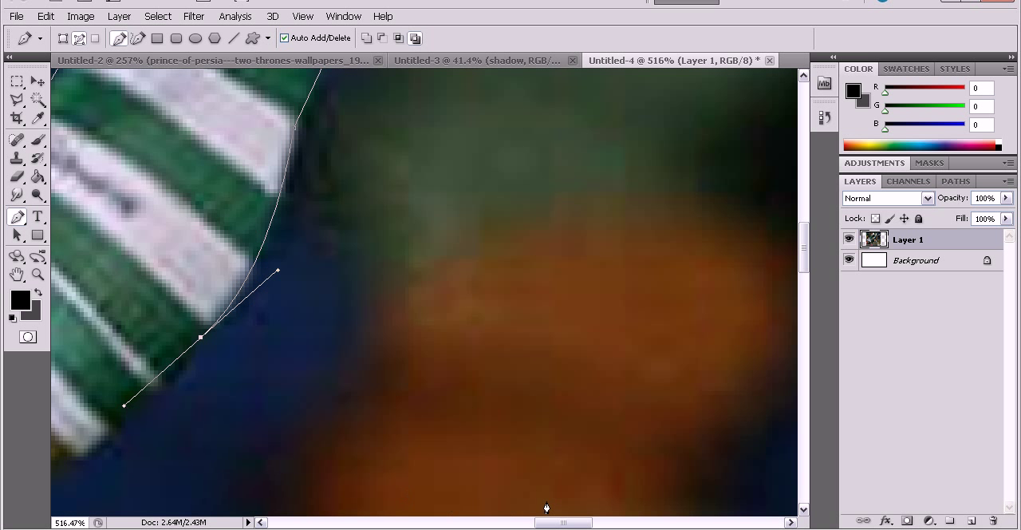
pyautogui.moveTo(549, 523); pyautogui.dragTo(519, 523)
pyautogui.scroll(-6, 438, 360)
pyautogui.click(421, 351)
pyautogui.moveTo(421, 352); pyautogui.dragTo(408, 361)
pyautogui.scroll(-1, 409, 358)
pyautogui.hotkey('ctrl', 'z')
pyautogui.moveTo(490, 294); pyautogui.dragTo(462, 316)
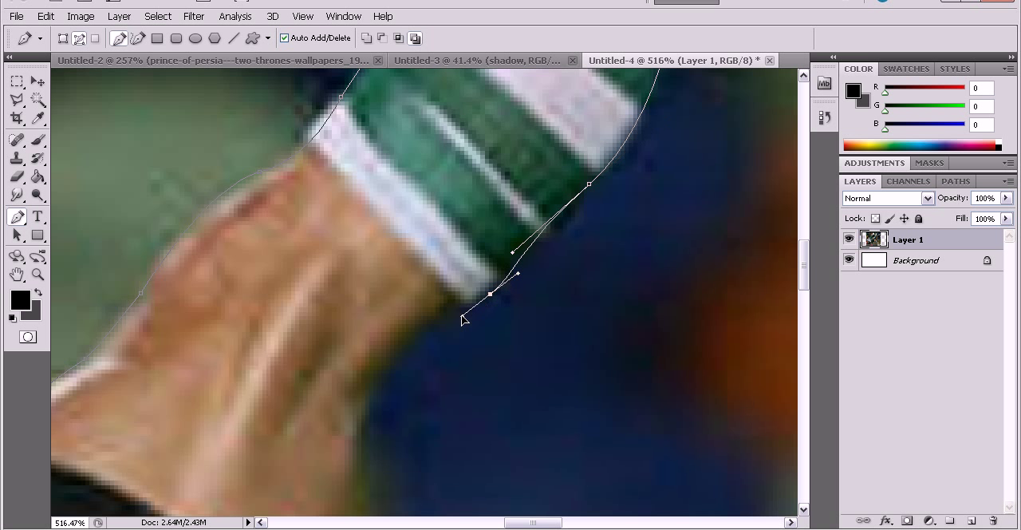
# Continue the path along the underside of the raised leg's bare knee and thigh to the shorts.
pyautogui.moveTo(383, 380); pyautogui.dragTo(378, 387)
pyautogui.scroll(-4, 377, 346)
pyautogui.moveTo(374, 335); pyautogui.dragTo(372, 356)
pyautogui.hotkey('ctrl', 'z')
pyautogui.moveTo(342, 304); pyautogui.dragTo(345, 346)
pyautogui.scroll(-5, 332, 309)
pyautogui.click(296, 291)
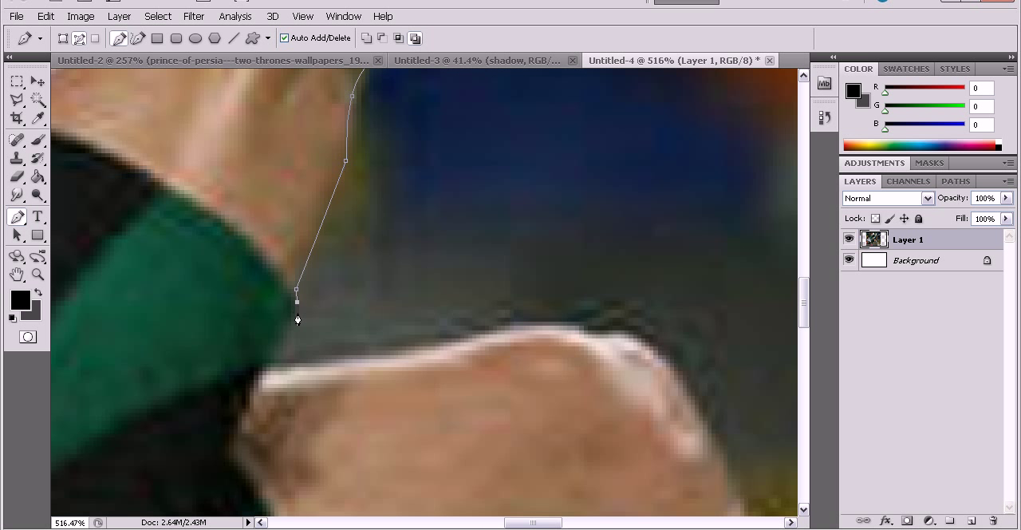
# Trace the path from the shorts' hem along the upper edge of the lower leg's thigh and over its knee.
pyautogui.scroll(-1, 297, 320)
pyautogui.click(269, 327)
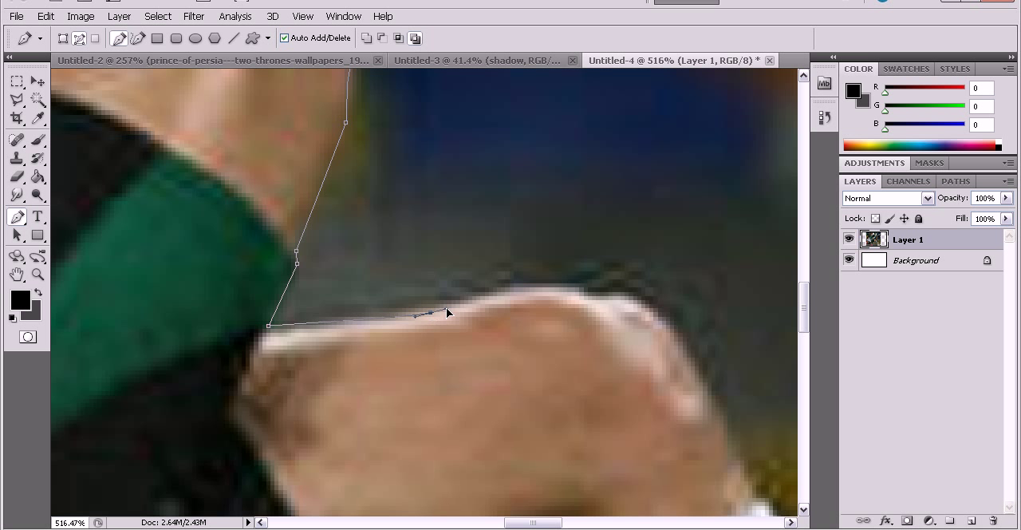
pyautogui.moveTo(539, 279); pyautogui.dragTo(640, 297)
pyautogui.hotkey('ctrl', 'z')
pyautogui.hotkey('ctrl', 'z')
pyautogui.click(675, 328)
pyautogui.scroll(-2, 679, 327)
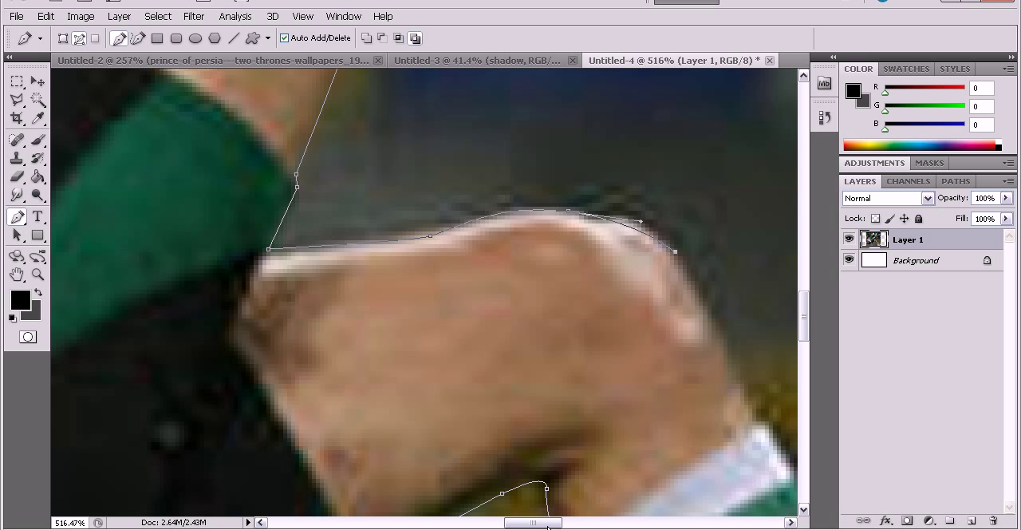
# Trace the path from the lower leg's knee down the outer edge of its striped sock.
pyautogui.moveTo(536, 525); pyautogui.dragTo(561, 525)
pyautogui.scroll(-4, 497, 206)
pyautogui.click(431, 286)
pyautogui.scroll(-4, 501, 232)
pyautogui.click(516, 294)
pyautogui.scroll(-2, 551, 291)
pyautogui.click(588, 293)
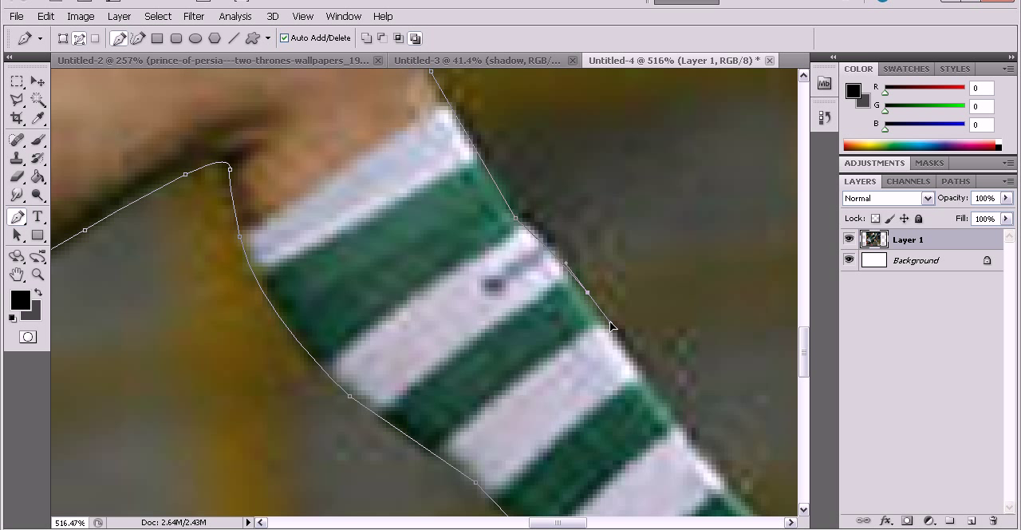
pyautogui.click(631, 351)
pyautogui.scroll(-2, 709, 357)
pyautogui.click(724, 397)
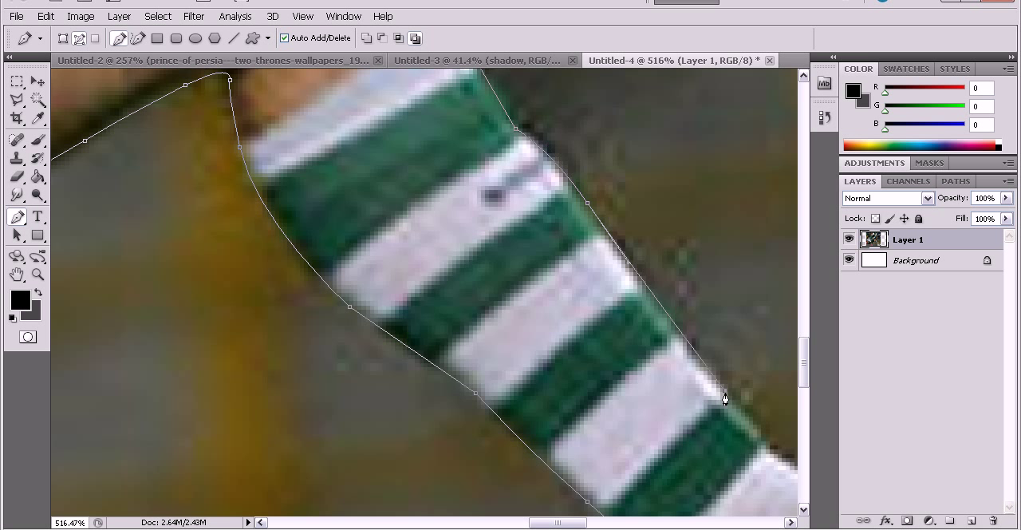
# Trace the path over the instep and toe of the lower boot and close it at its starting point.
pyautogui.moveTo(548, 521); pyautogui.dragTo(588, 521)
pyautogui.scroll(-3, 472, 332)
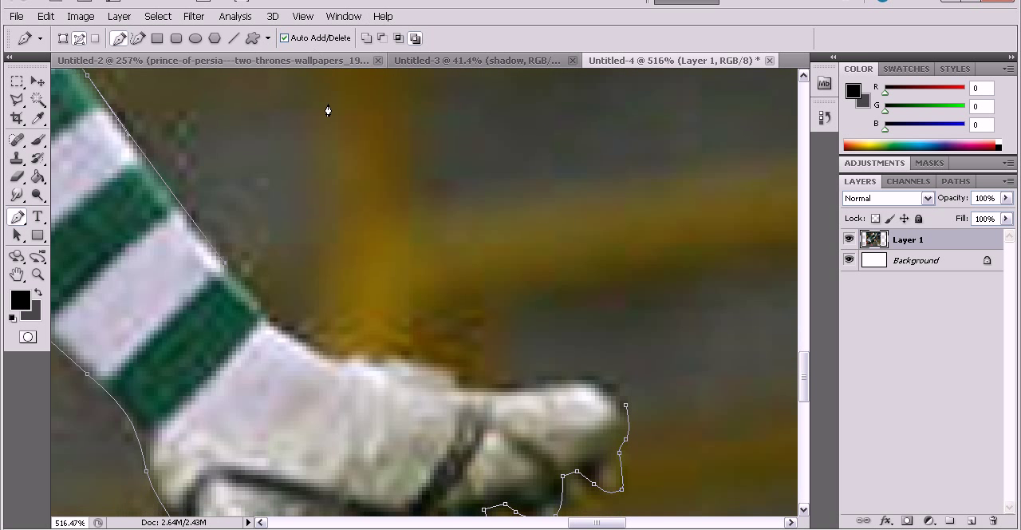
pyautogui.click(345, 363)
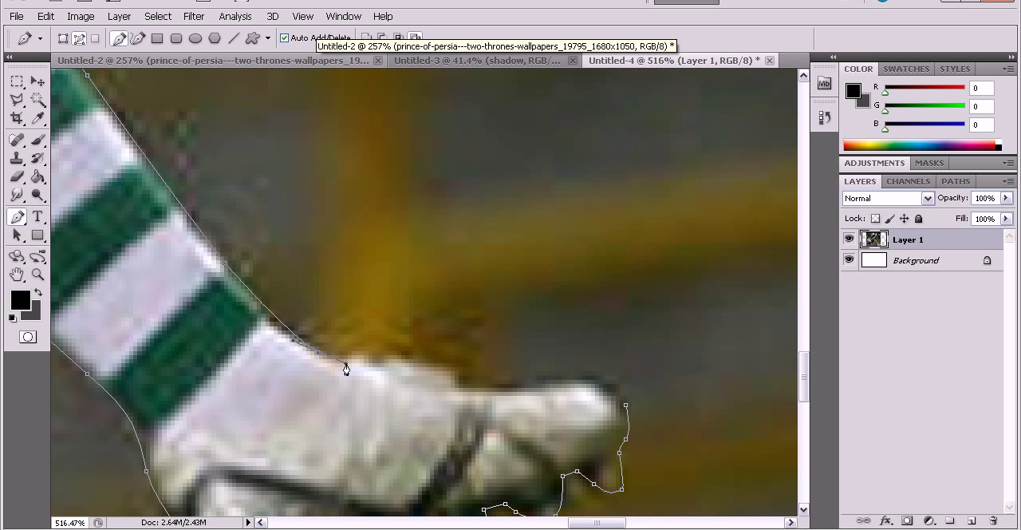
pyautogui.click(459, 382)
pyautogui.moveTo(553, 387); pyautogui.dragTo(580, 382)
pyautogui.scroll(-2, 623, 409)
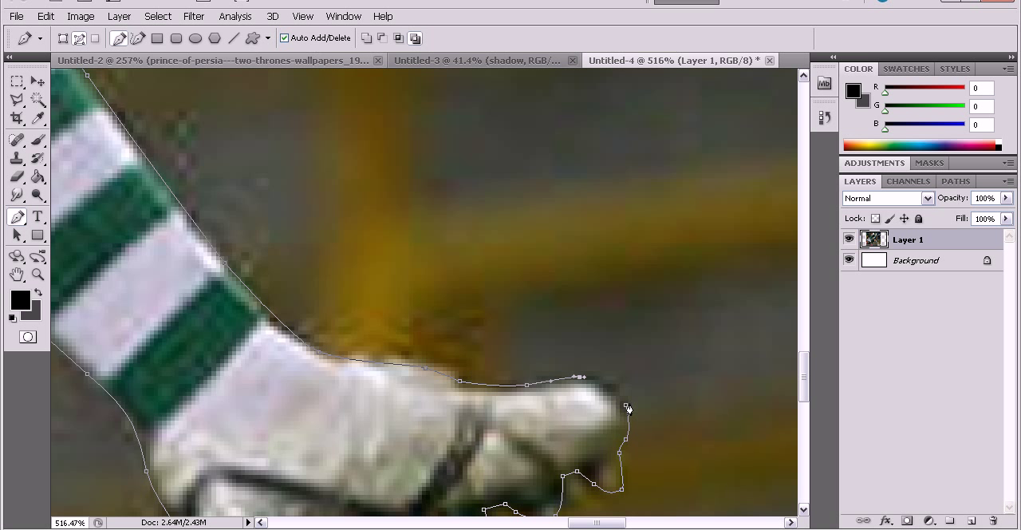
pyautogui.scroll(-5, 394, 247)
pyautogui.scroll(-3, 394, 247)
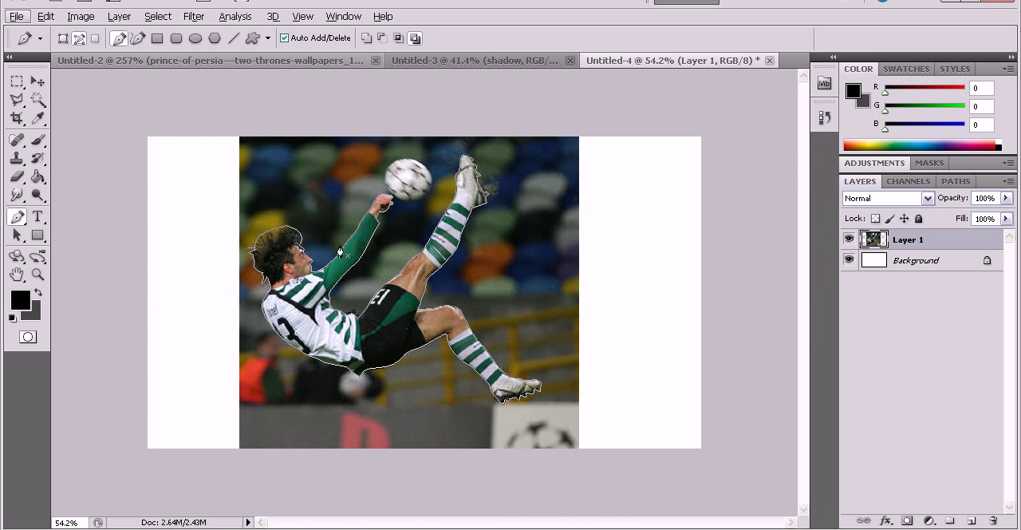
# Convert the closed path around the player into a selection with the default settings.
pyautogui.click(16, 99)
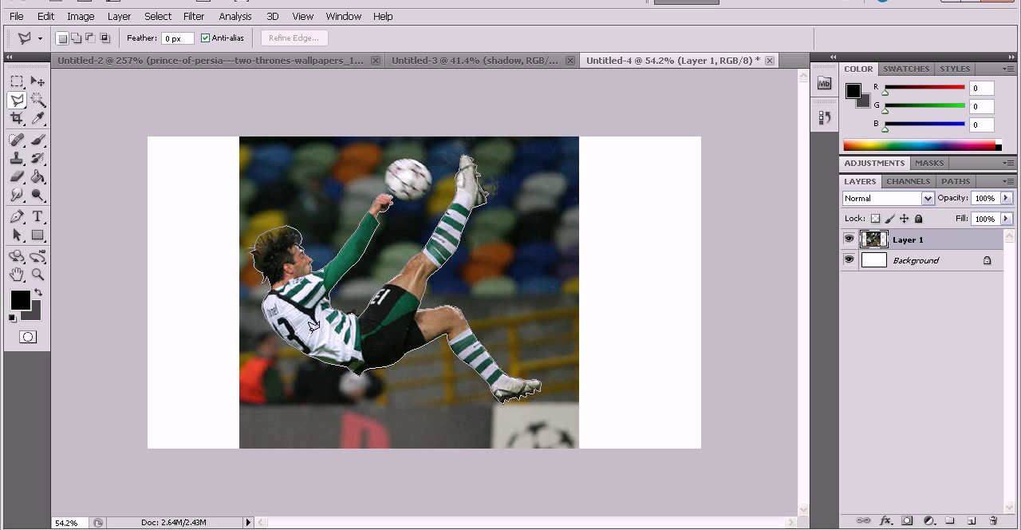
pyautogui.scroll(2, 483, 281)
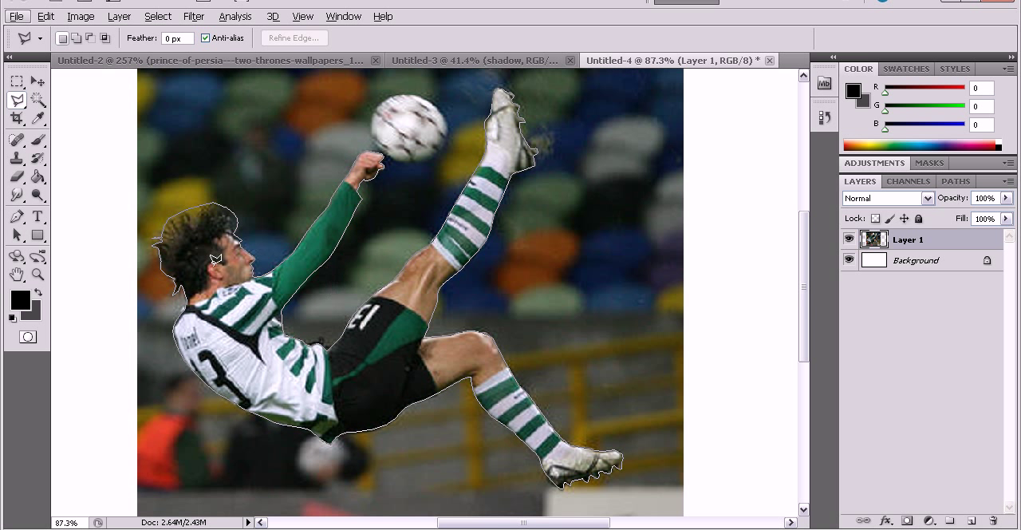
pyautogui.click(16, 217)
pyautogui.scroll(1, 495, 331)
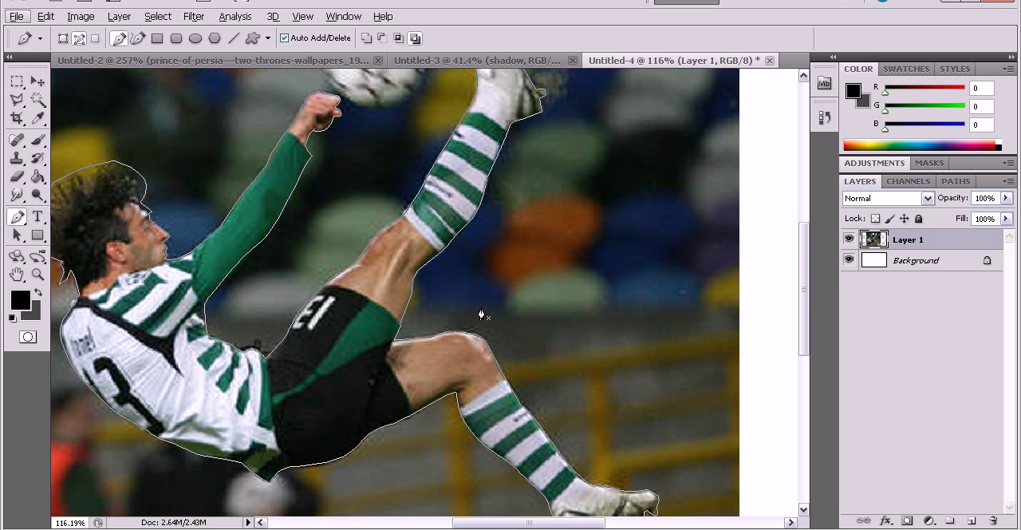
pyautogui.rightClick(487, 345)
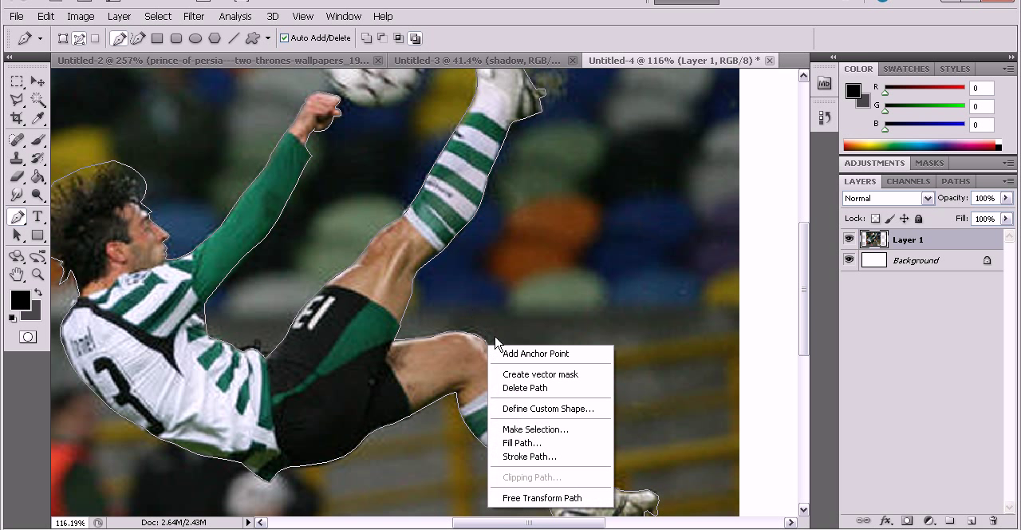
pyautogui.click(541, 431)
pyautogui.press('Return')
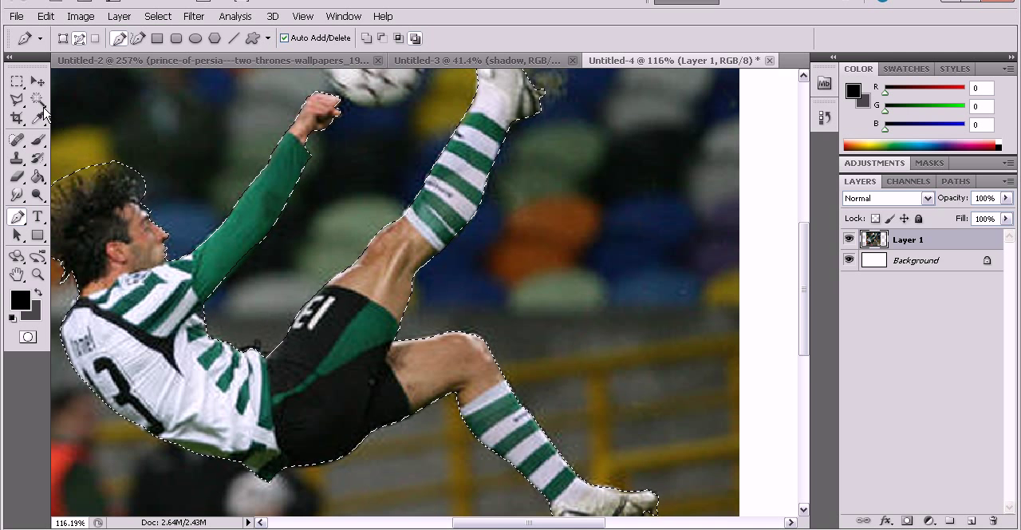
# Invert the selection to cover everything outside the player.
pyautogui.click(17, 99)
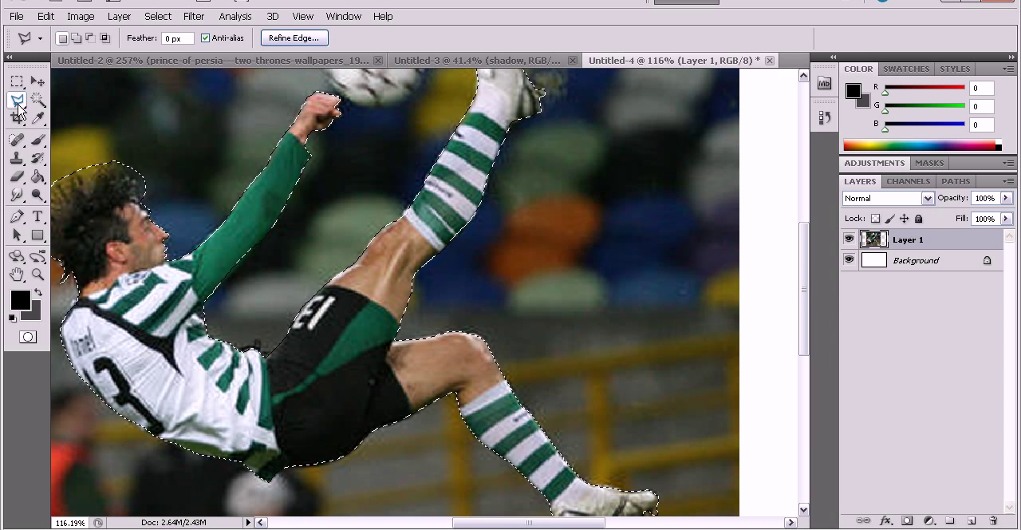
pyautogui.rightClick(197, 378)
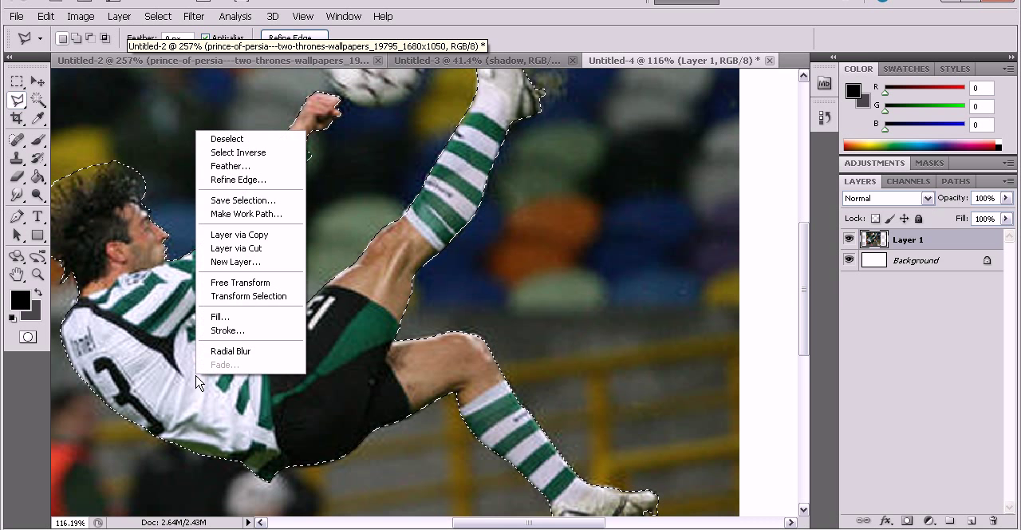
pyautogui.click(221, 154)
pyautogui.hotkey('ctrl', '0')
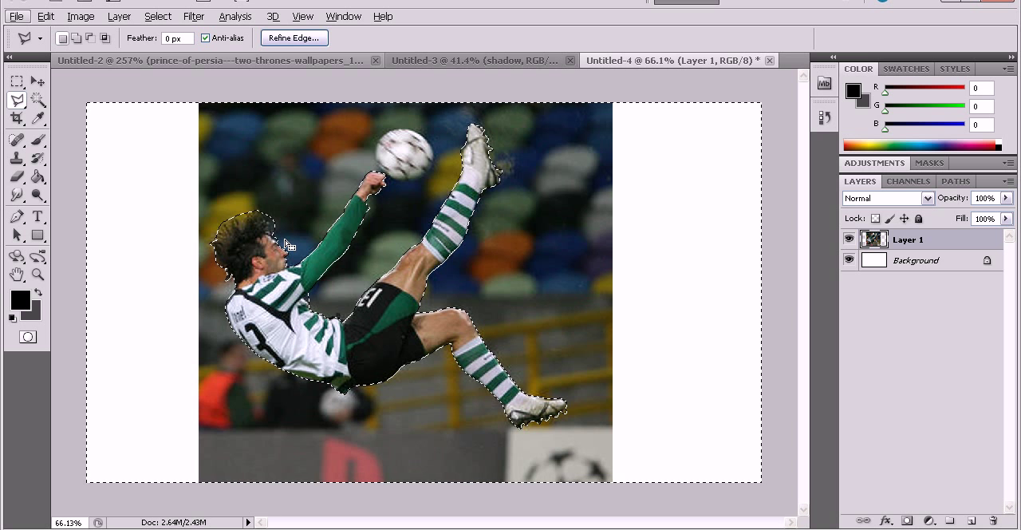
# Erase a ring of background around the ball with the Eraser at size 60.
pyautogui.click(17, 176)
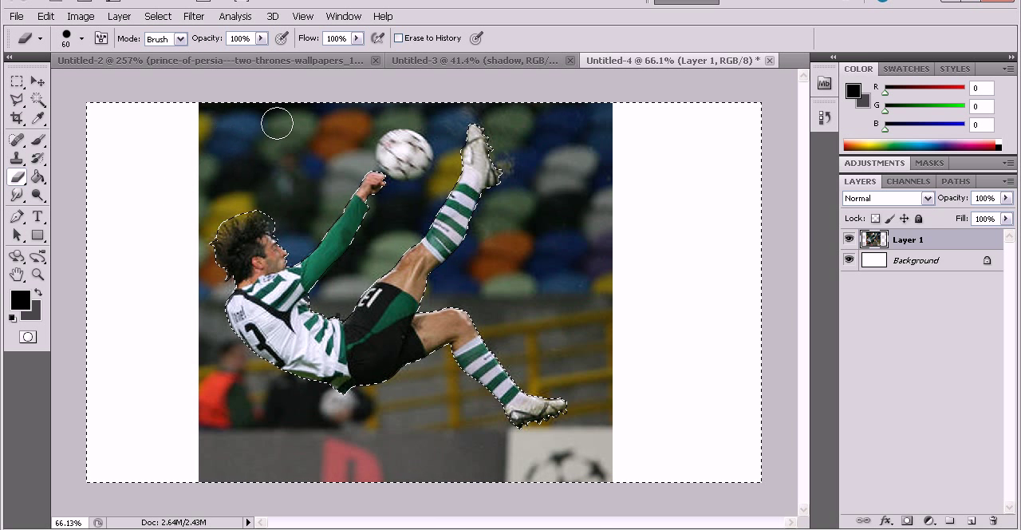
pyautogui.scroll(5, 360, 203)
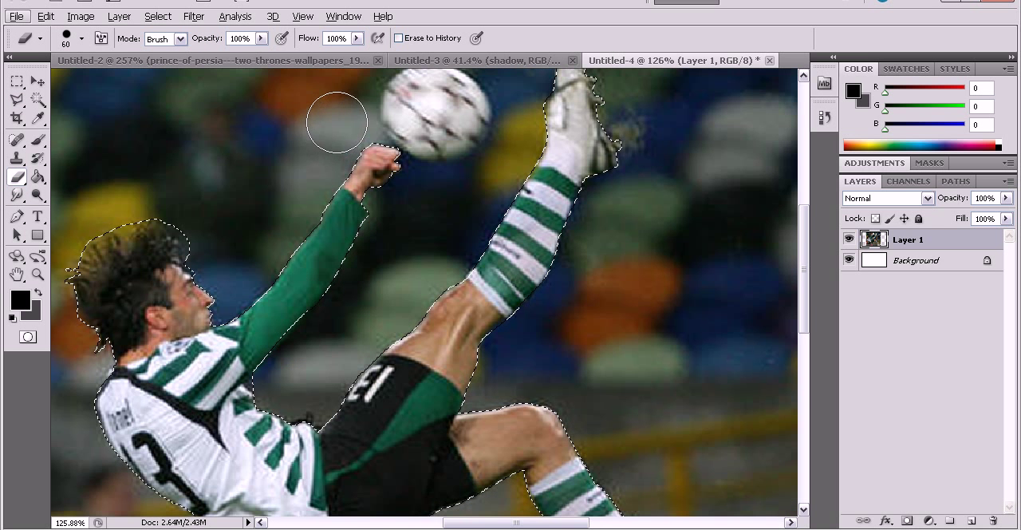
pyautogui.moveTo(337, 122)
pyautogui.mouseDown()
pyautogui.moveTo(398, 206)
pyautogui.moveTo(509, 197)
pyautogui.moveTo(548, 139)
pyautogui.moveTo(533, 70)
pyautogui.mouseUp()
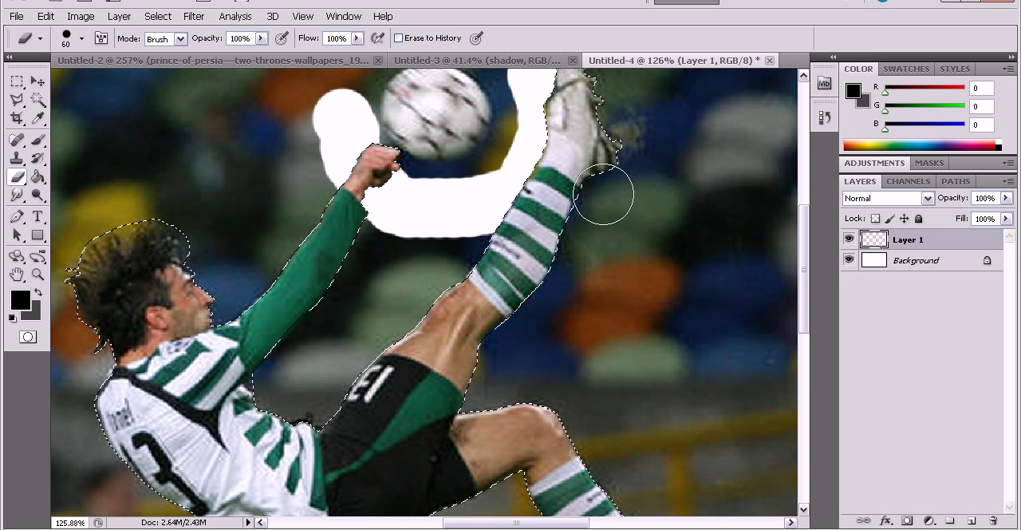
pyautogui.scroll(3, 603, 195)
pyautogui.moveTo(577, 172)
pyautogui.mouseDown()
pyautogui.moveTo(509, 139)
pyautogui.moveTo(396, 122)
pyautogui.moveTo(332, 147)
pyautogui.moveTo(315, 185)
pyautogui.mouseUp()
pyautogui.scroll(-5, 314, 185)
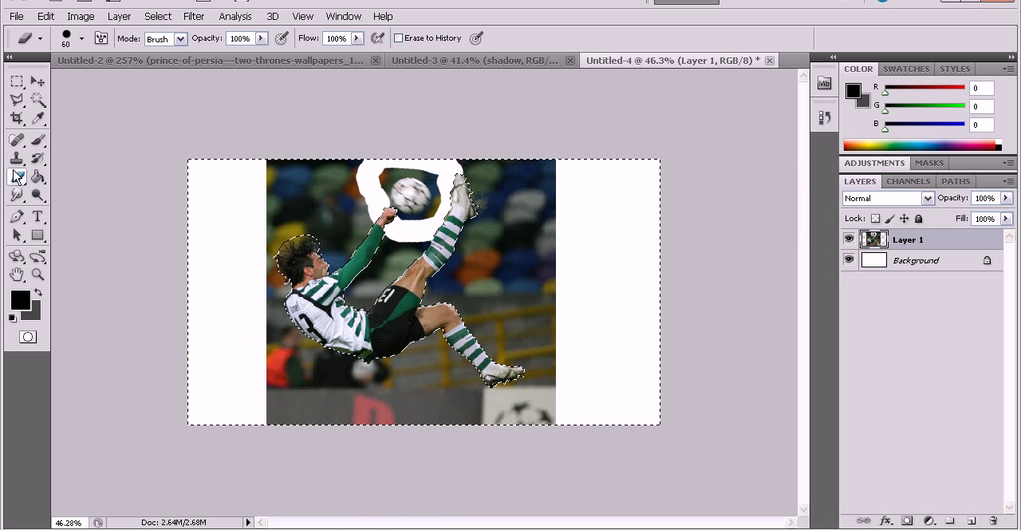
# Enlarge the Eraser to 175 and erase the background around the player, keeping the patch around the ball.
pyautogui.press(']')
pyautogui.press(']')
pyautogui.press(']')
pyautogui.press(']')
pyautogui.press(']')
pyautogui.press(']')
pyautogui.press(']')
pyautogui.moveTo(285, 165)
pyautogui.mouseDown()
pyautogui.moveTo(291, 421)
pyautogui.moveTo(557, 424)
pyautogui.moveTo(572, 416)
pyautogui.moveTo(555, 361)
pyautogui.moveTo(568, 260)
pyautogui.moveTo(557, 156)
pyautogui.moveTo(474, 153)
pyautogui.moveTo(500, 205)
pyautogui.moveTo(539, 228)
pyautogui.moveTo(545, 187)
pyautogui.moveTo(501, 386)
pyautogui.moveTo(330, 377)
pyautogui.moveTo(326, 343)
pyautogui.moveTo(478, 341)
pyautogui.moveTo(493, 310)
pyautogui.moveTo(492, 237)
pyautogui.moveTo(399, 281)
pyautogui.moveTo(396, 262)
pyautogui.moveTo(428, 262)
pyautogui.moveTo(351, 265)
pyautogui.moveTo(338, 309)
pyautogui.moveTo(332, 275)
pyautogui.moveTo(349, 316)
pyautogui.moveTo(324, 215)
pyautogui.moveTo(326, 162)
pyautogui.moveTo(345, 142)
pyautogui.moveTo(347, 234)
pyautogui.mouseUp()
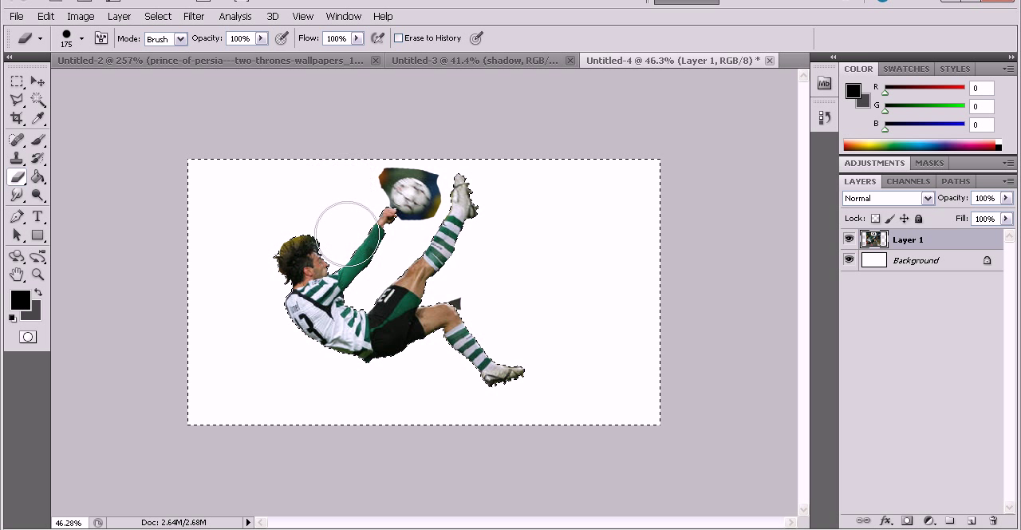
# Deselect the area around the cut-out player.
pyautogui.scroll(1, 431, 285)
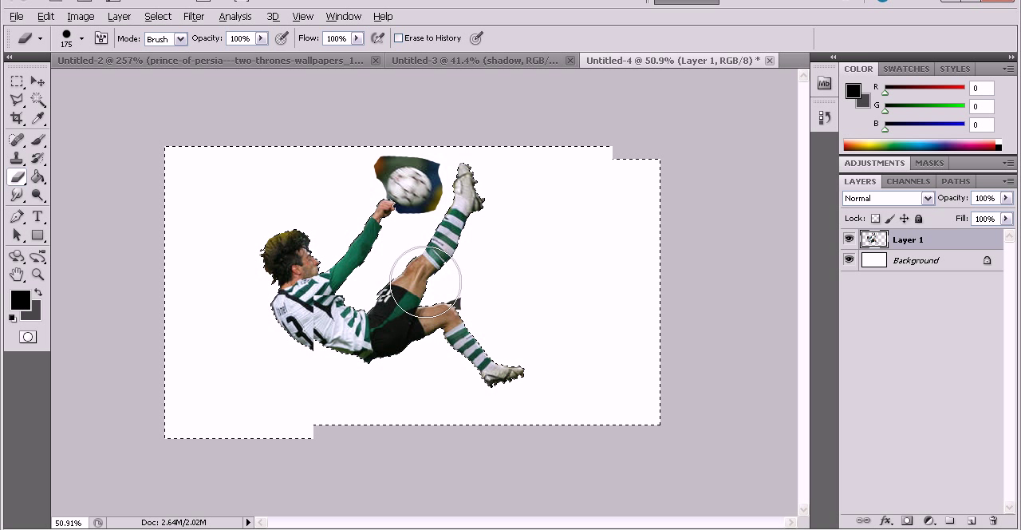
pyautogui.click(156, 16)
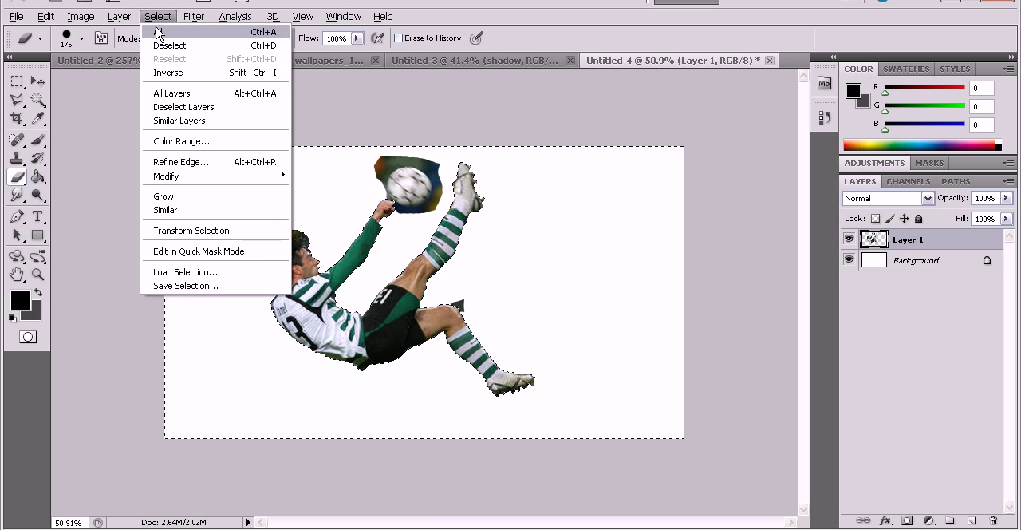
pyautogui.click(163, 46)
pyautogui.scroll(10, 439, 198)
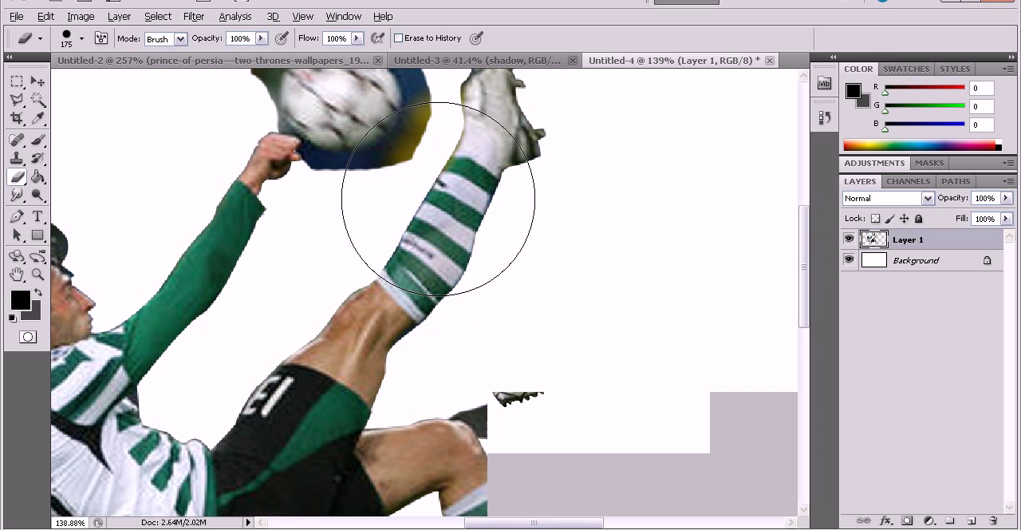
pyautogui.scroll(5, 439, 197)
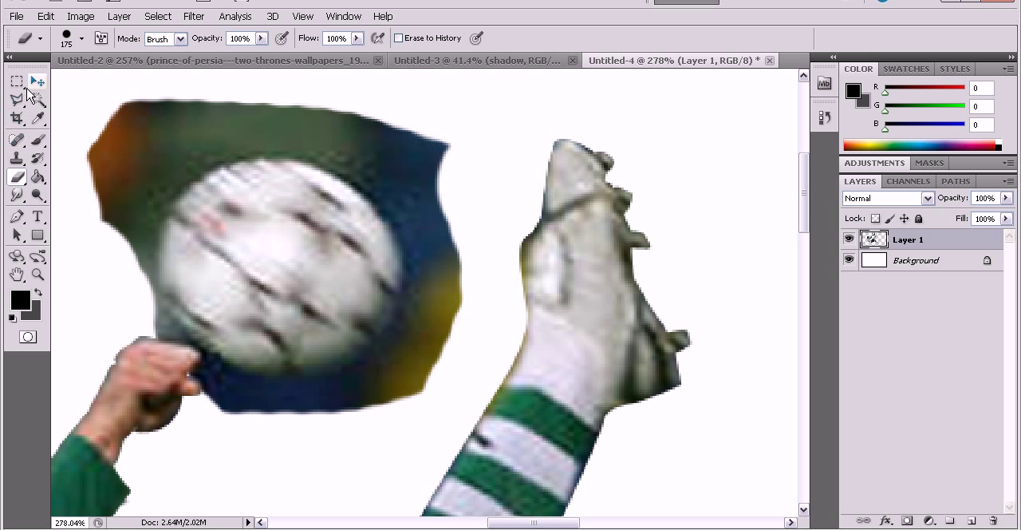
# Select the ball with the Elliptical Marquee tool and invert the selection to cover everything outside it.
pyautogui.click(16, 81)
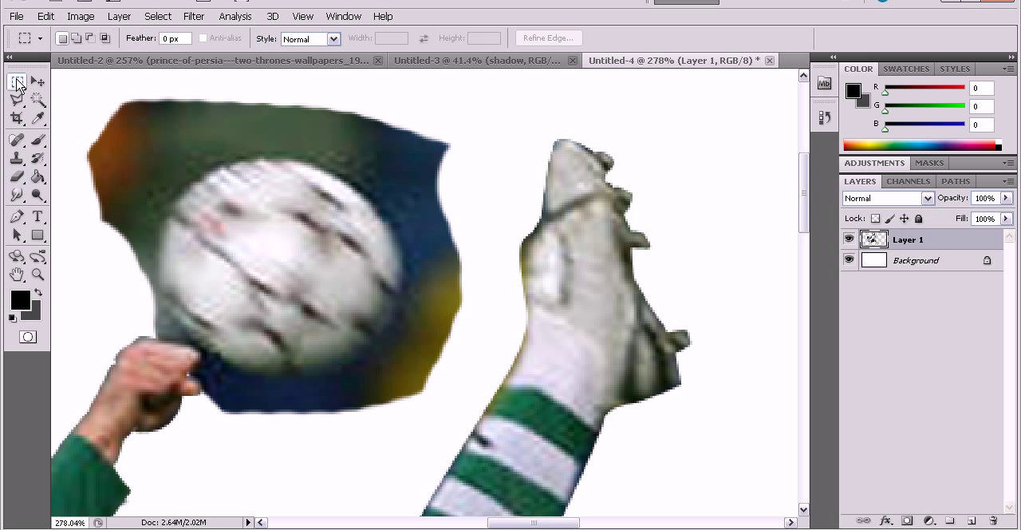
pyautogui.click(16, 81)
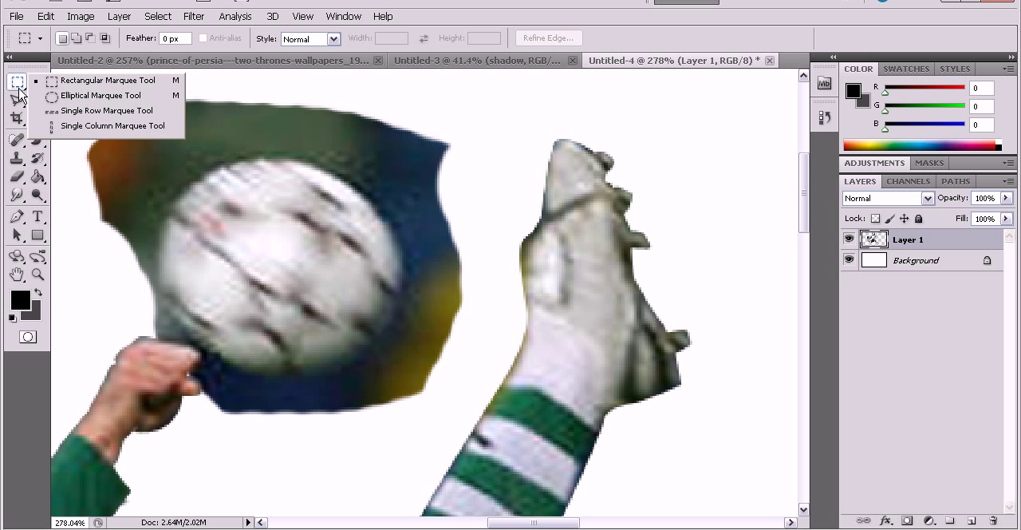
pyautogui.click(79, 96)
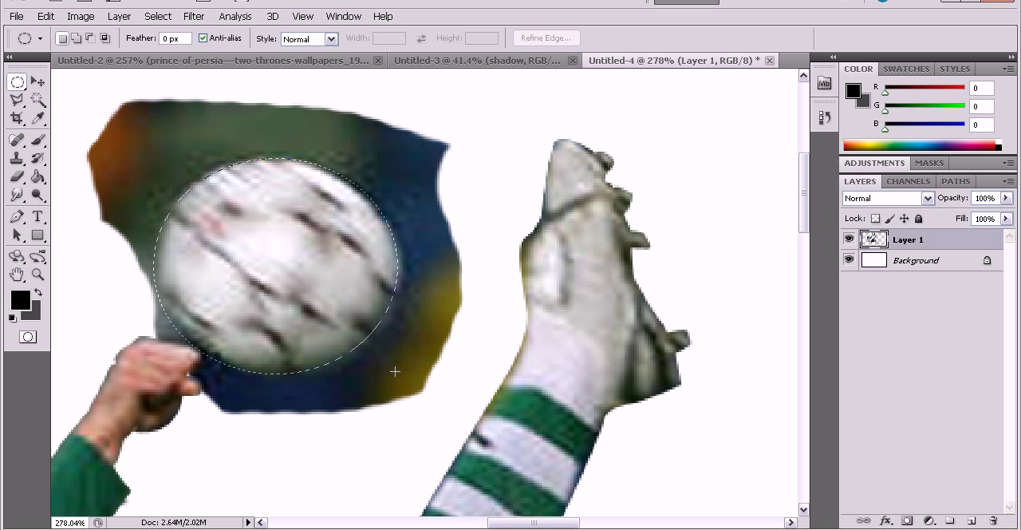
pyautogui.moveTo(397, 370); pyautogui.dragTo(391, 364)
pyautogui.rightClick(253, 262)
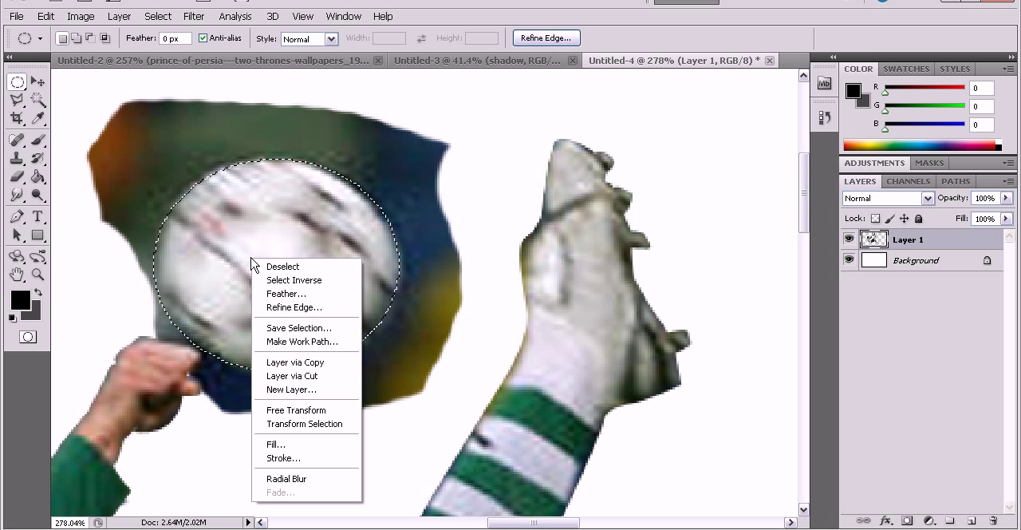
pyautogui.click(276, 280)
# Reduce the Eraser to size 60 and erase most of the background patch surrounding the ball.
pyautogui.click(17, 176)
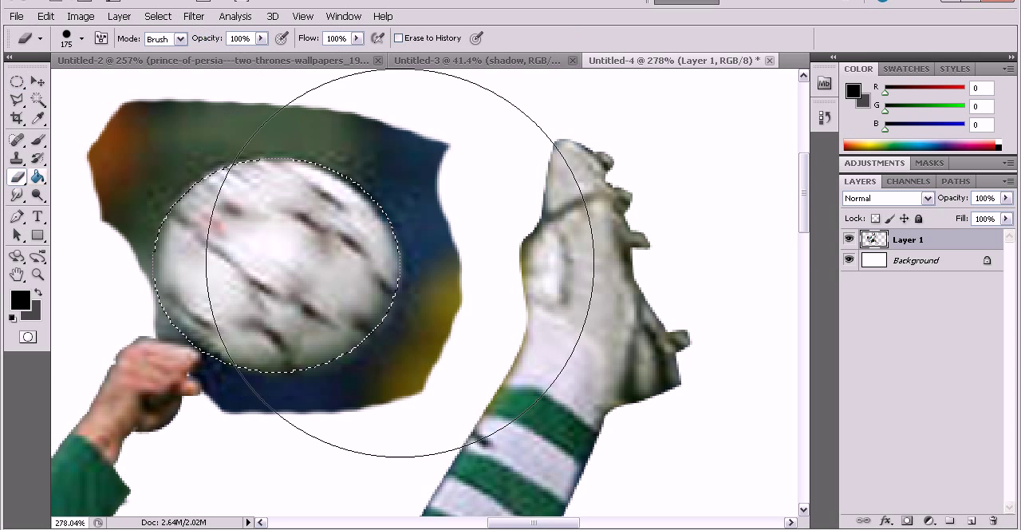
pyautogui.press('[')
pyautogui.press('[')
pyautogui.press('[')
pyautogui.press('[')
pyautogui.press('[')
pyautogui.press('[')
pyautogui.moveTo(367, 289)
pyautogui.mouseDown()
pyautogui.moveTo(407, 302)
pyautogui.moveTo(391, 333)
pyautogui.moveTo(411, 321)
pyautogui.moveTo(392, 364)
pyautogui.moveTo(413, 307)
pyautogui.moveTo(418, 191)
pyautogui.moveTo(344, 140)
pyautogui.moveTo(194, 127)
pyautogui.moveTo(160, 143)
pyautogui.moveTo(142, 189)
pyautogui.moveTo(184, 256)
pyautogui.mouseUp()
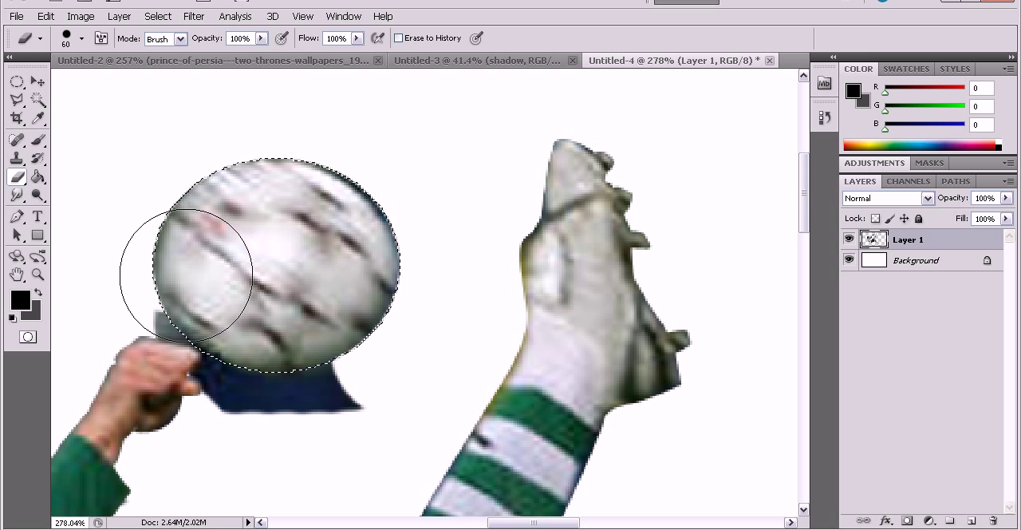
pyautogui.moveTo(186, 275); pyautogui.dragTo(183, 308)
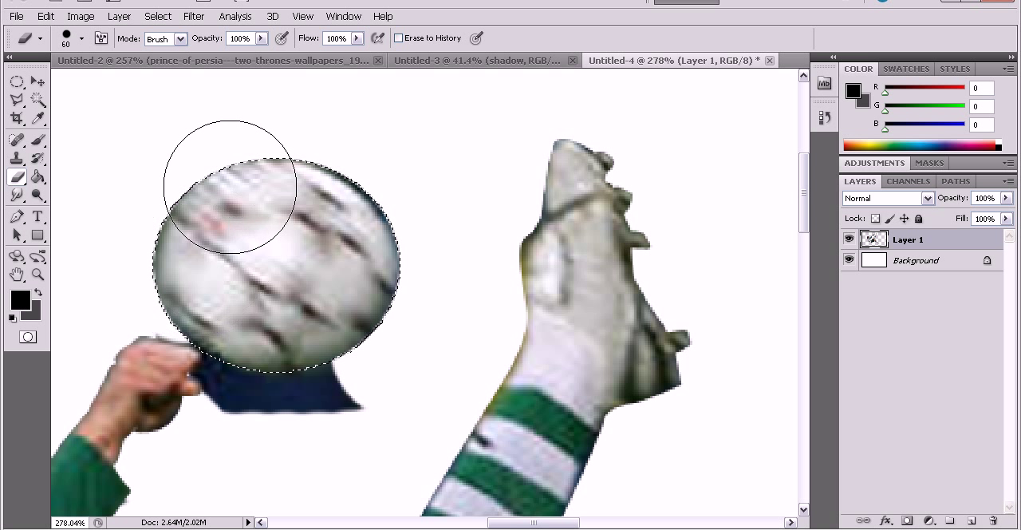
pyautogui.moveTo(317, 391); pyautogui.dragTo(279, 388)
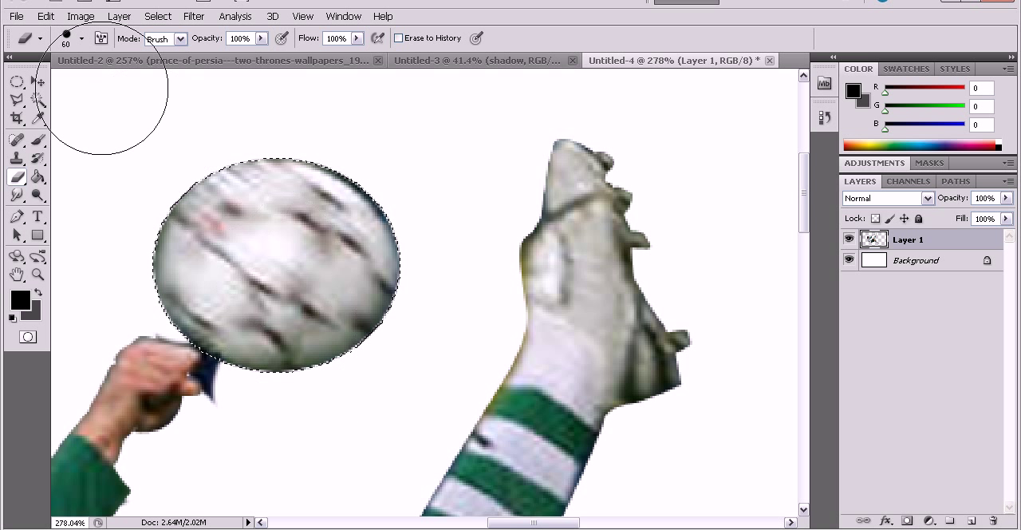
# Shrink the Eraser to 35, erase the blue remnant between the fist and the ball, and clear the selection.
pyautogui.click(39, 45)
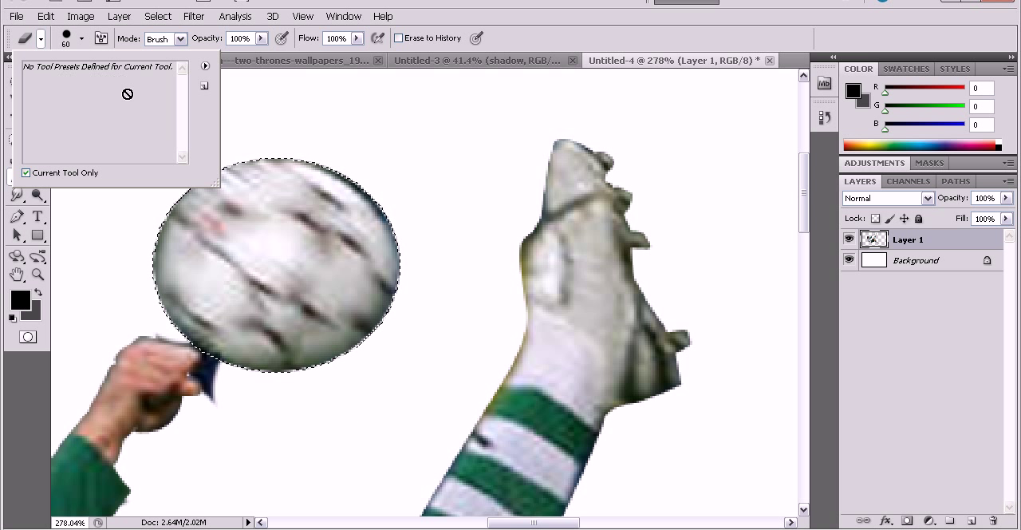
pyautogui.click(81, 37)
pyautogui.click(81, 38)
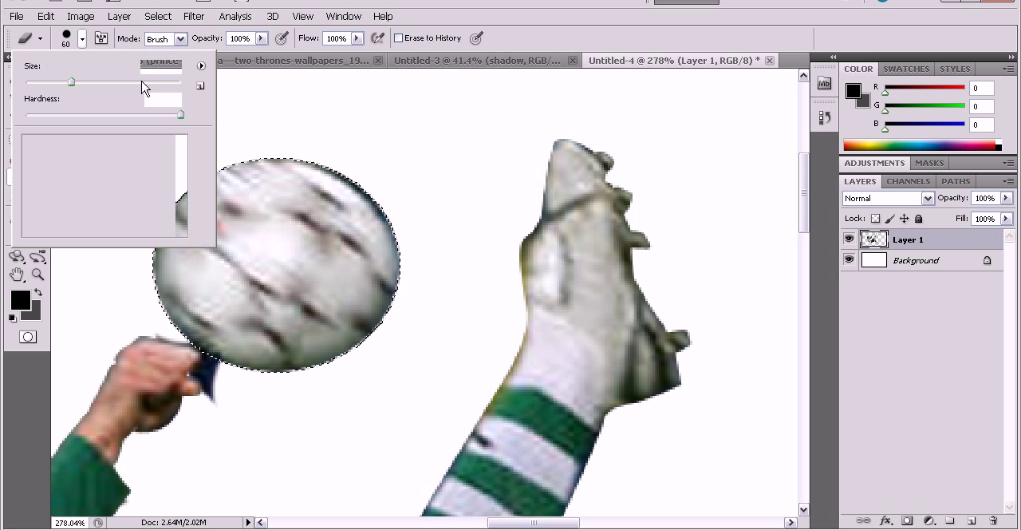
pyautogui.moveTo(75, 83); pyautogui.dragTo(63, 87)
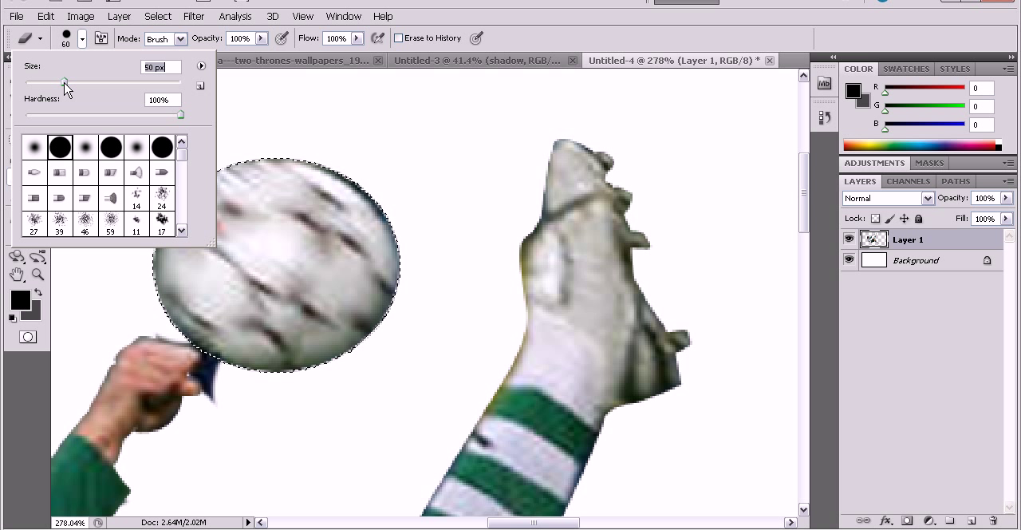
pyautogui.click(81, 38)
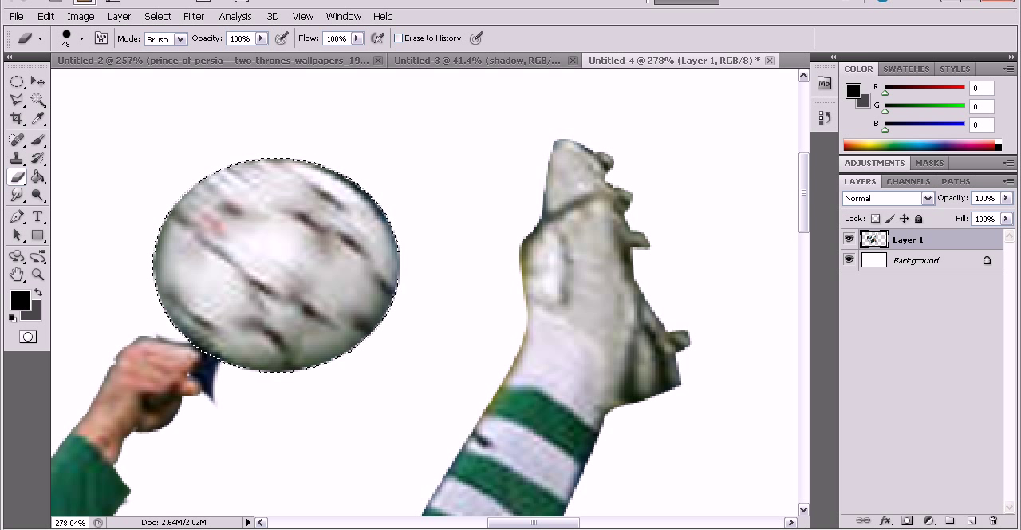
pyautogui.press('[')
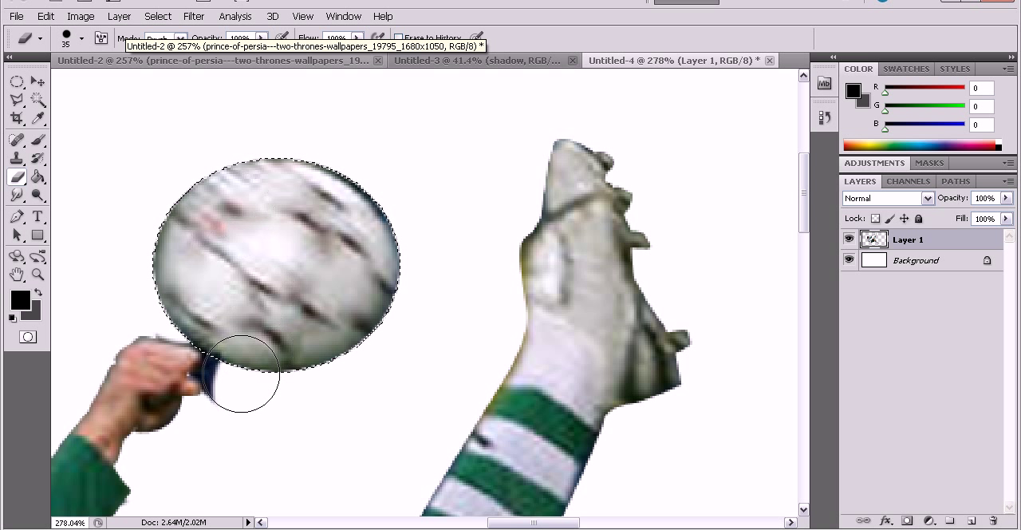
pyautogui.moveTo(213, 393)
pyautogui.mouseDown()
pyautogui.moveTo(216, 360)
pyautogui.moveTo(203, 372)
pyautogui.mouseUp()
pyautogui.scroll(-3, 386, 304)
pyautogui.scroll(-3, 387, 303)
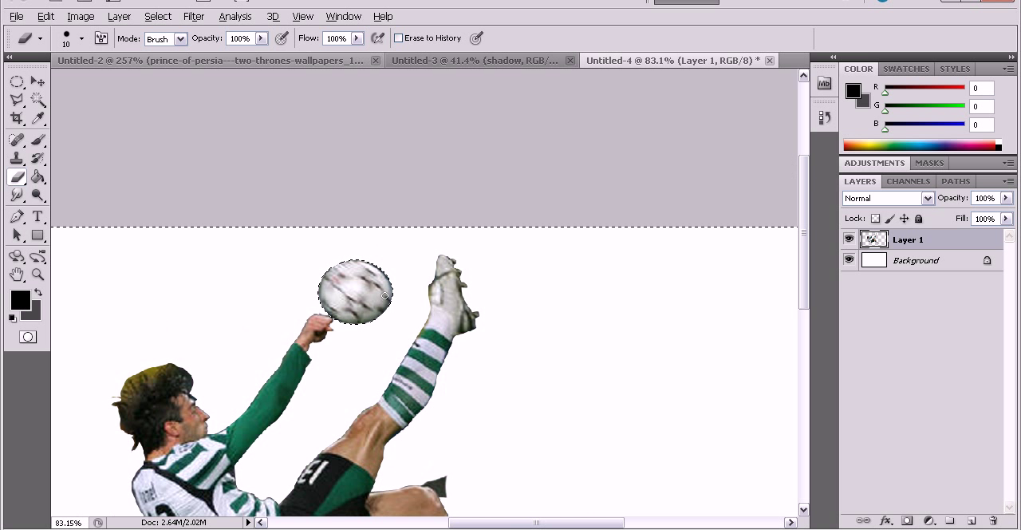
pyautogui.click(163, 24)
pyautogui.click(170, 40)
# Erase the leftover dark patch beside the player's bent knee with the Eraser at size 10.
pyautogui.scroll(-3, 502, 231)
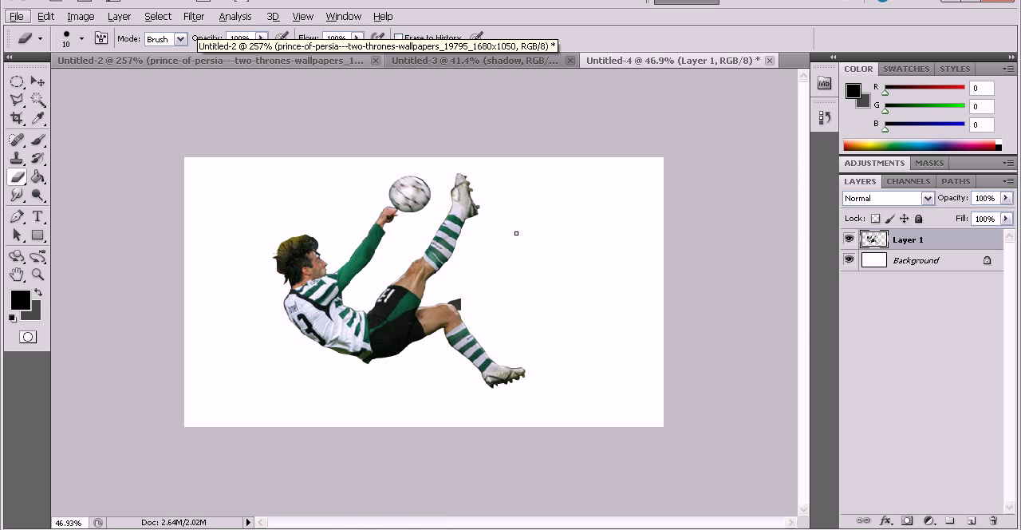
pyautogui.scroll(1, 542, 274)
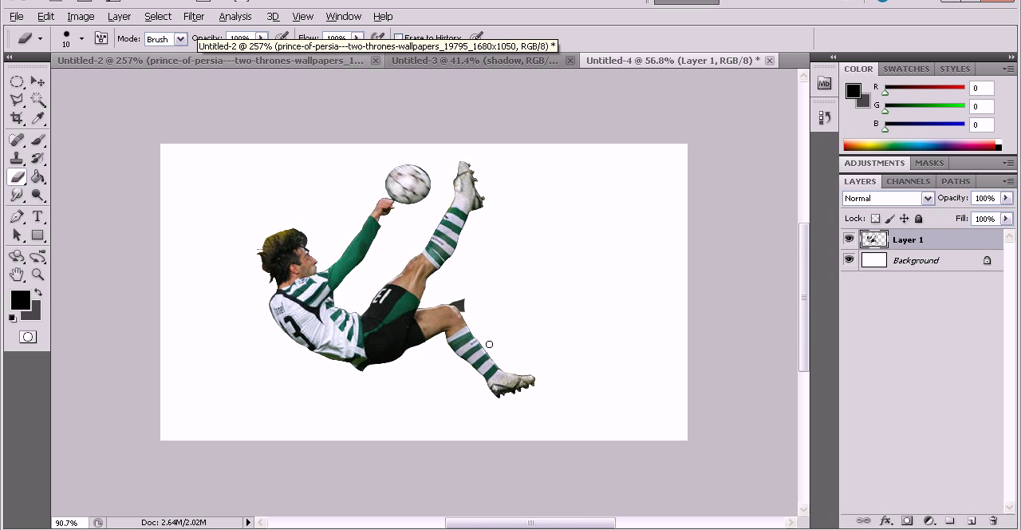
pyautogui.scroll(10, 474, 324)
pyautogui.moveTo(458, 274)
pyautogui.mouseDown()
pyautogui.moveTo(401, 239)
pyautogui.moveTo(442, 248)
pyautogui.moveTo(463, 275)
pyautogui.moveTo(467, 220)
pyautogui.moveTo(479, 226)
pyautogui.moveTo(471, 254)
pyautogui.moveTo(438, 224)
pyautogui.mouseUp()
pyautogui.scroll(-7, 481, 215)
pyautogui.scroll(-2, 515, 210)
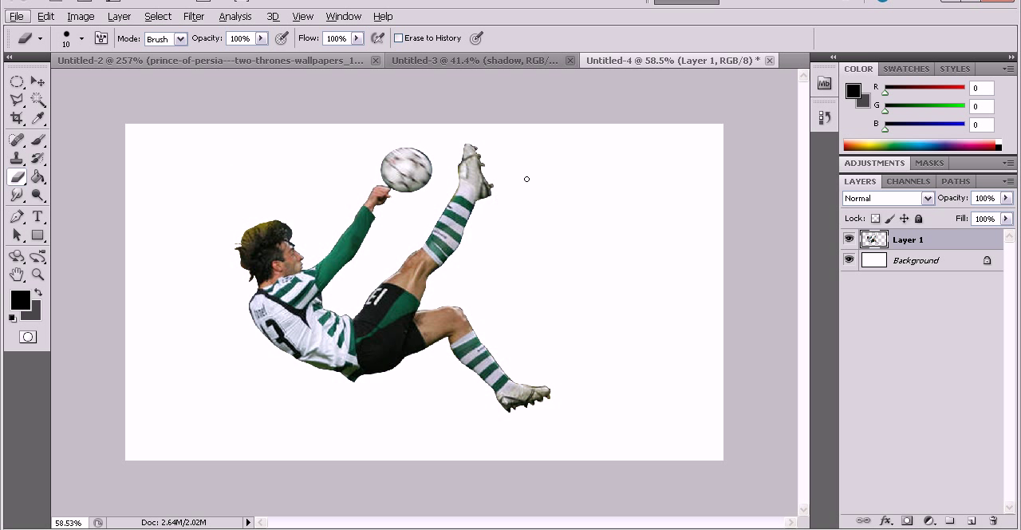
# Duplicate Layer 1 within the same document as Layer 1 copy.
pyautogui.rightClick(939, 243)
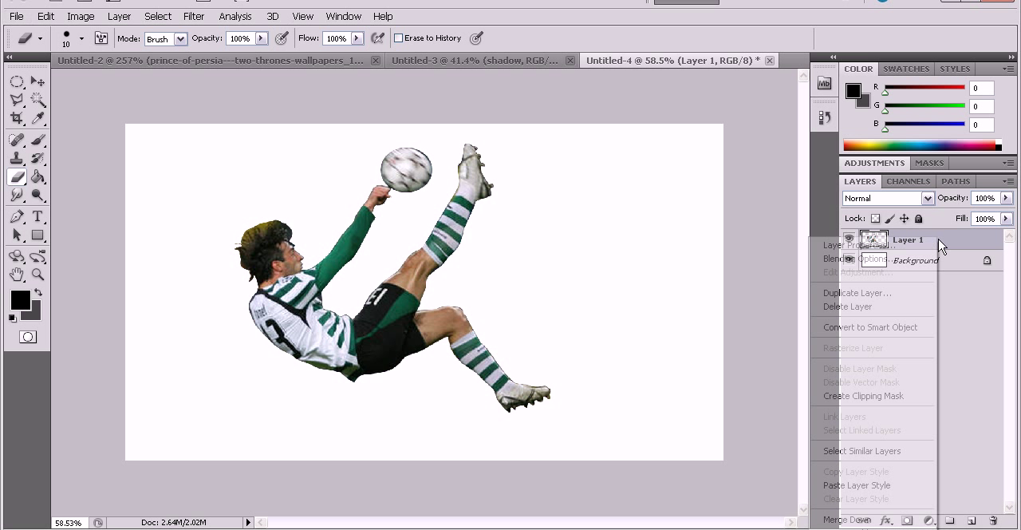
pyautogui.click(859, 293)
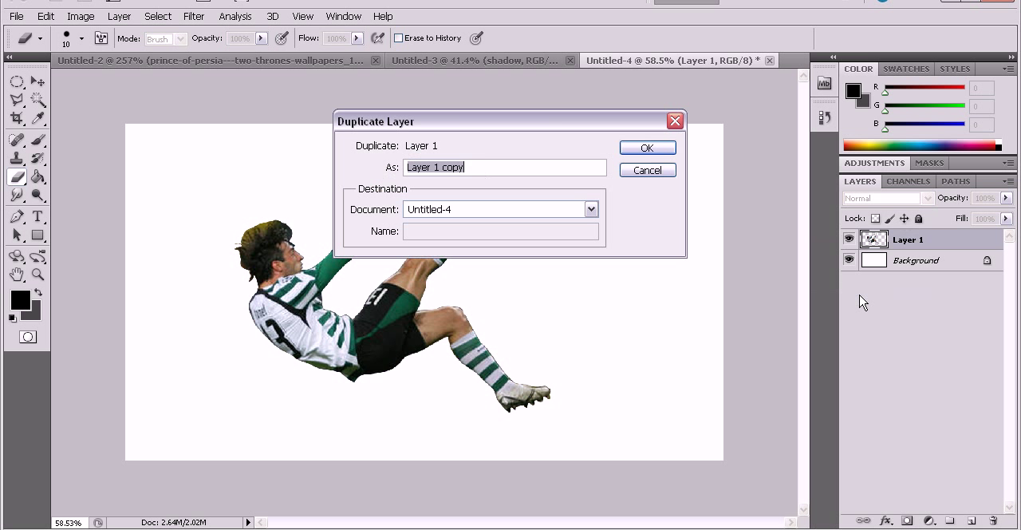
pyautogui.press('Return')
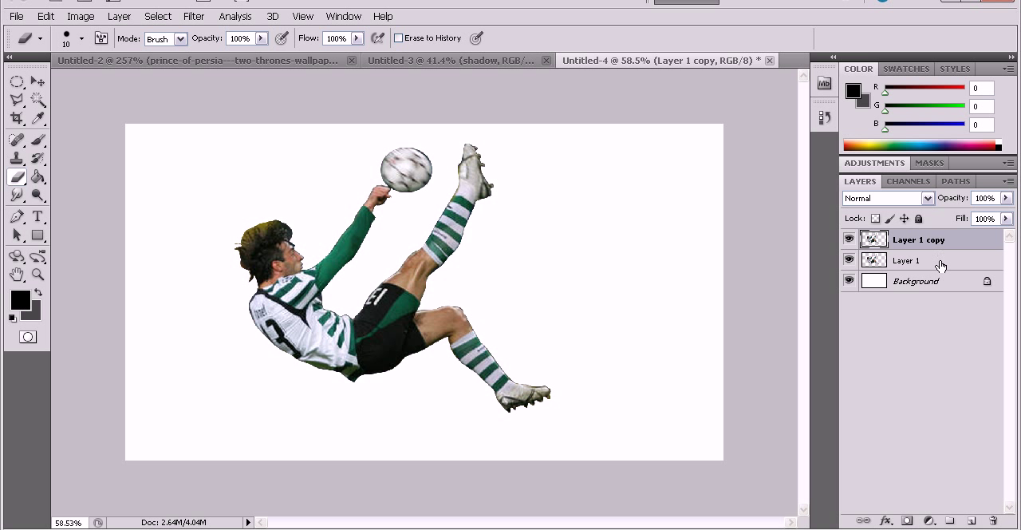
# Set up a Good-quality Zoom Radial Blur on Layer 1 with the blur centre moved towards the upper-left of its grid.
pyautogui.click(942, 265)
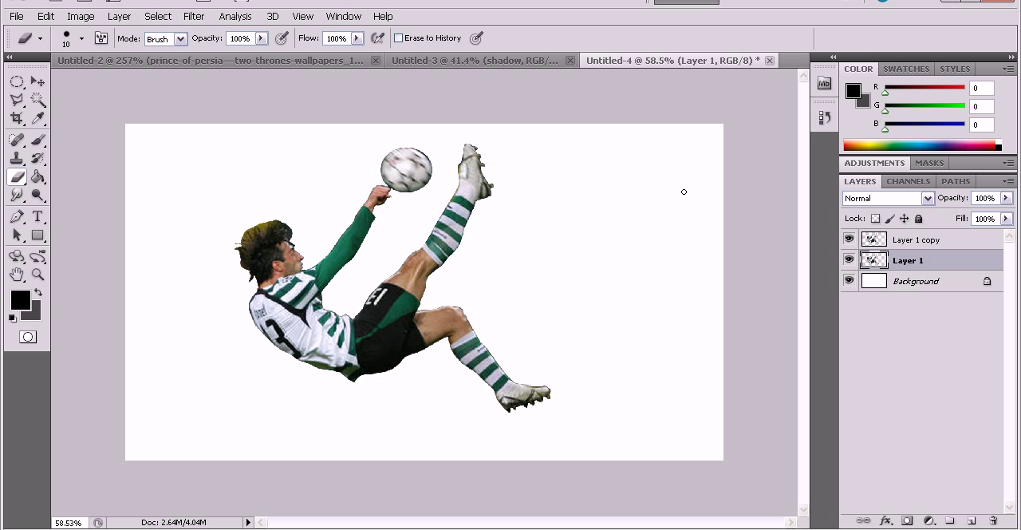
pyautogui.click(197, 17)
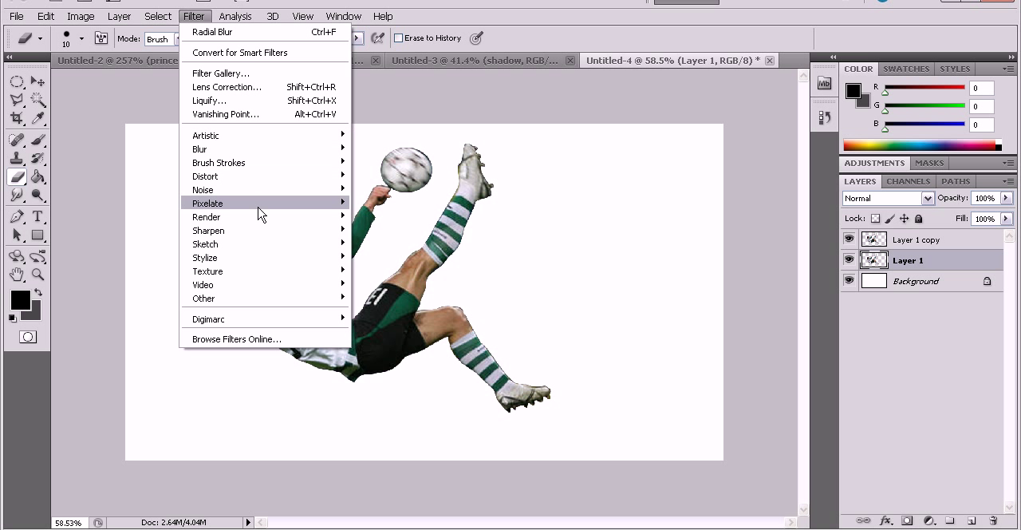
pyautogui.moveTo(295, 155)
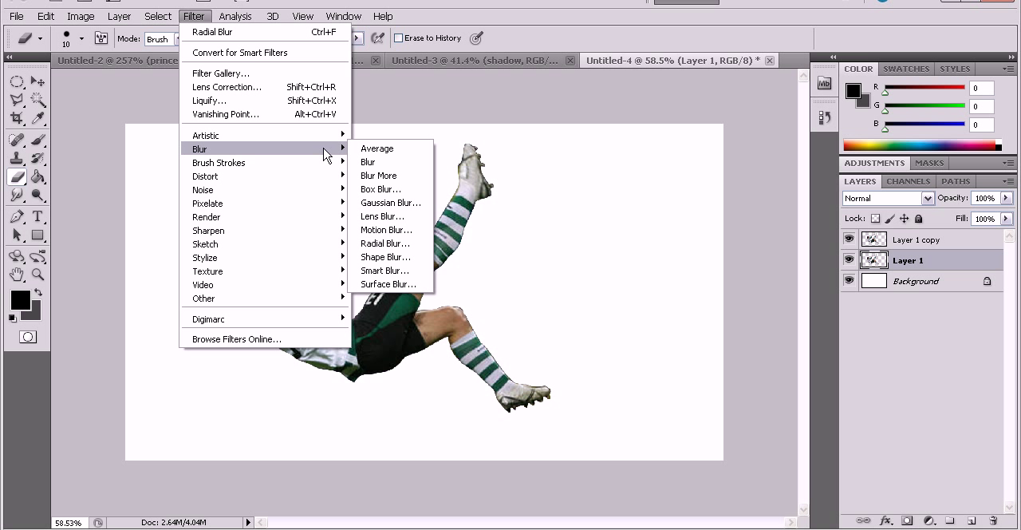
pyautogui.click(396, 243)
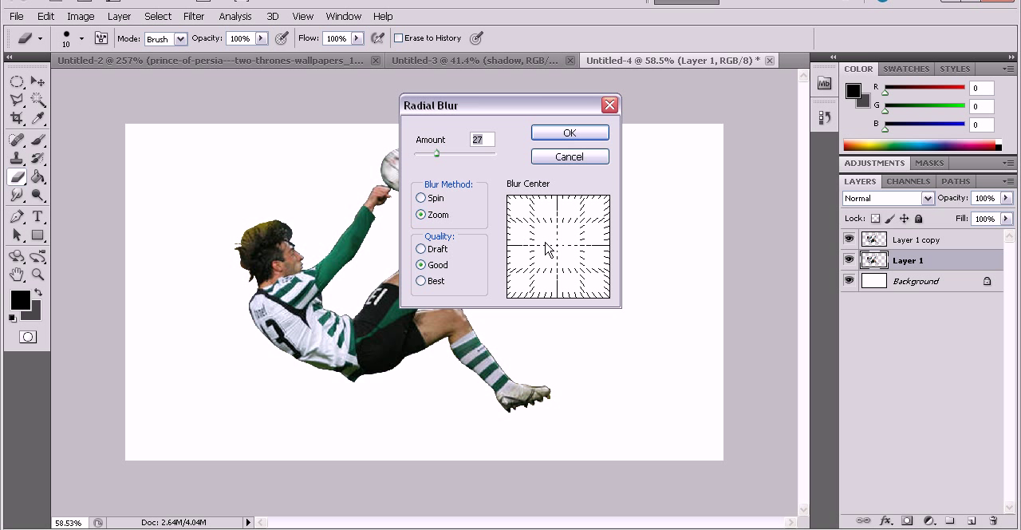
pyautogui.moveTo(588, 266); pyautogui.dragTo(479, 205)
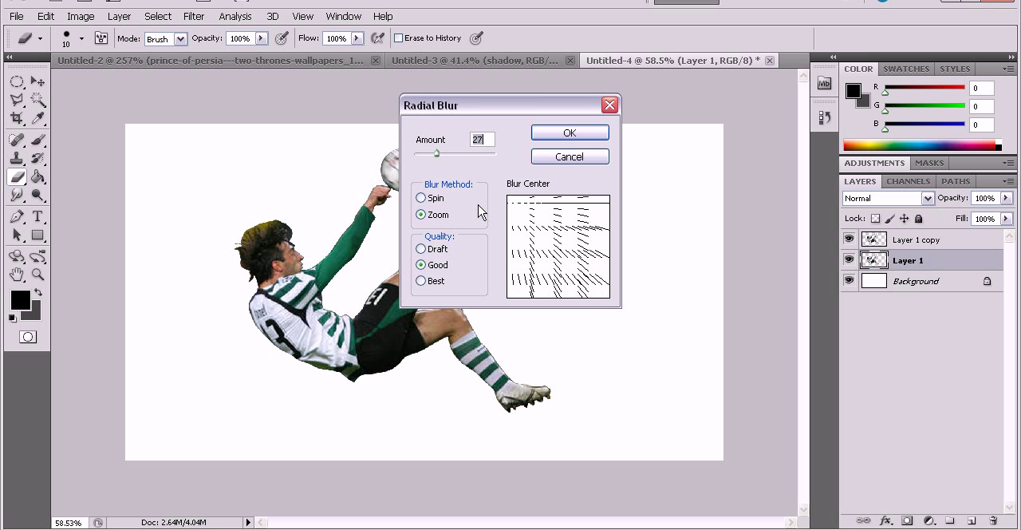
pyautogui.moveTo(562, 263); pyautogui.dragTo(482, 219)
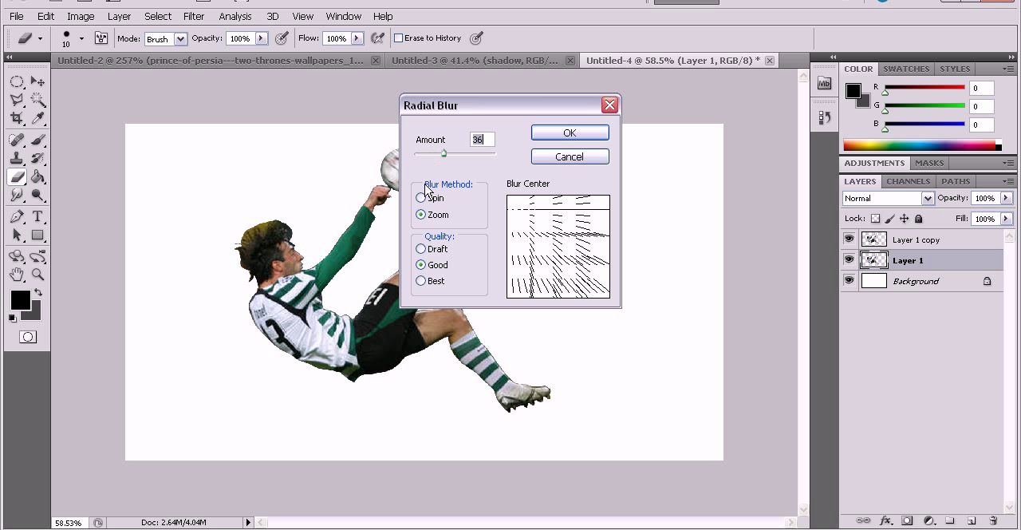
# Try the Zoom Radial Blur on Layer 1 with an amount of 36 and undo it.
pyautogui.click(420, 198)
pyautogui.click(422, 216)
pyautogui.click(567, 134)
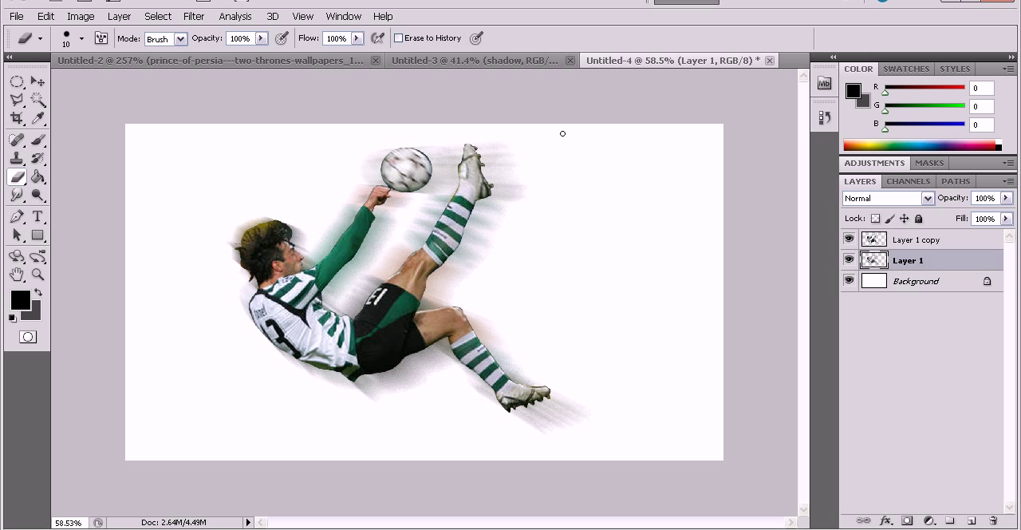
pyautogui.hotkey('ctrl', 'z')
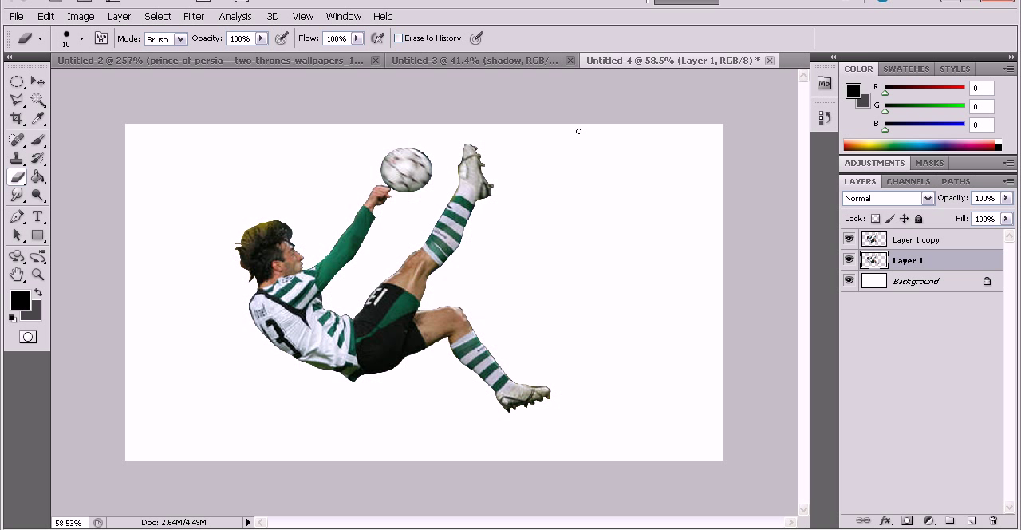
# Apply the Zoom Radial Blur to Layer 1 with a lower amount and the same off-centre blur centre.
pyautogui.click(194, 16)
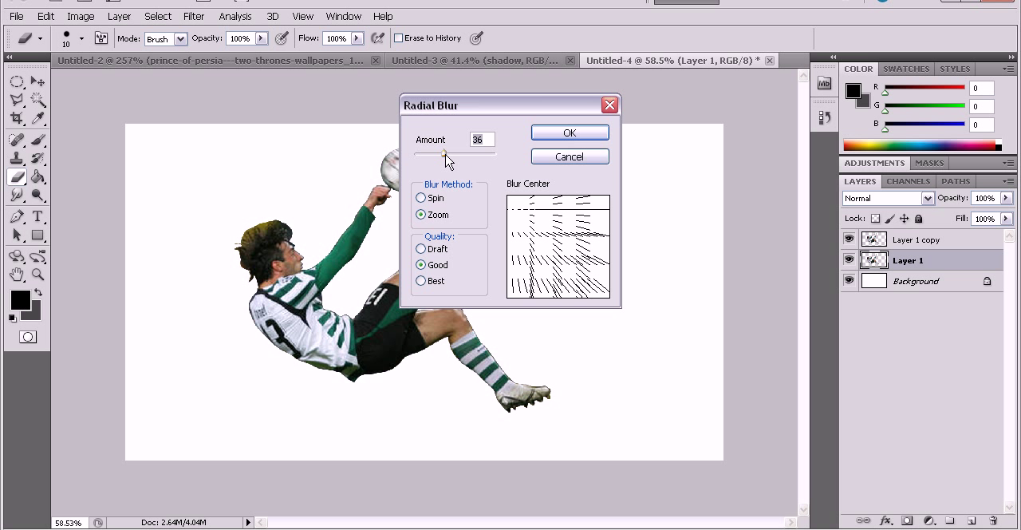
pyautogui.moveTo(446, 154); pyautogui.dragTo(431, 154)
pyautogui.click(566, 132)
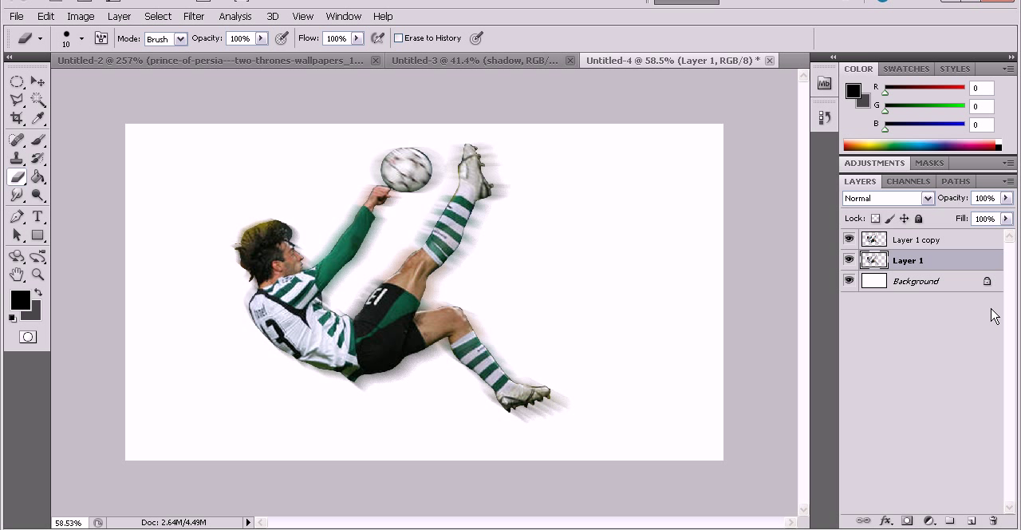
# Lower the opacity of the blurred Layer 1 to 80%.
pyautogui.click(945, 241)
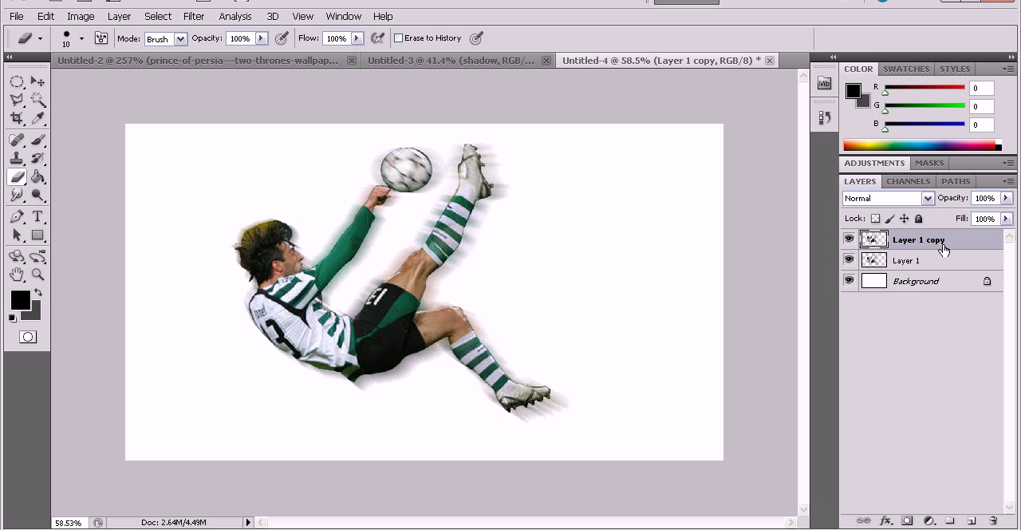
pyautogui.click(943, 264)
pyautogui.click(1006, 200)
pyautogui.moveTo(972, 216); pyautogui.dragTo(969, 216)
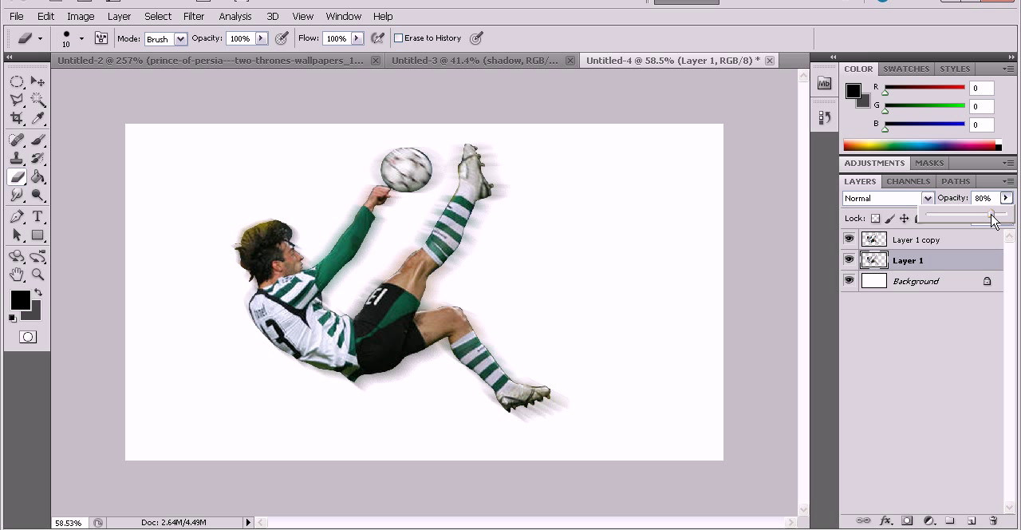
# Duplicate the sharp Layer 1 copy and place the duplicate between it and the blurred Layer 1.
pyautogui.click(954, 241)
pyautogui.click(954, 260)
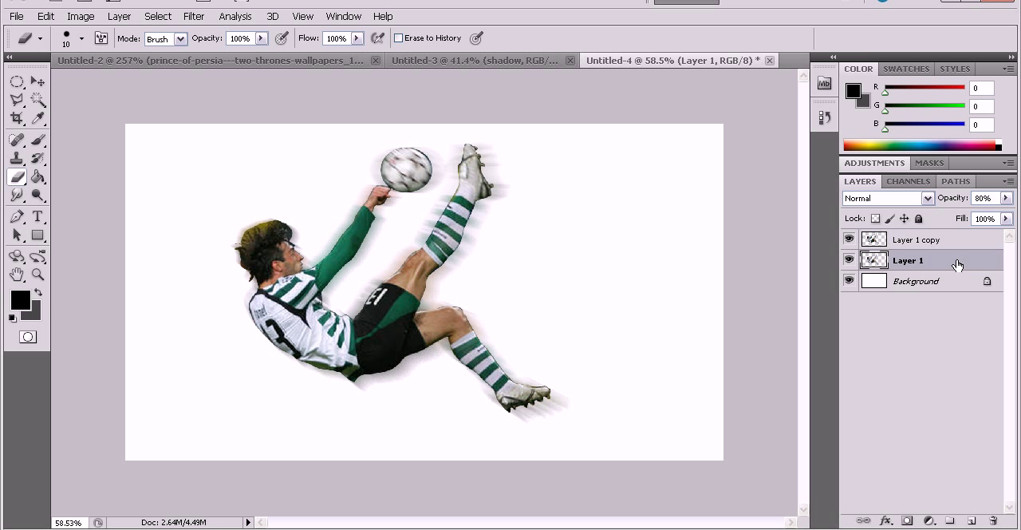
pyautogui.click(958, 241)
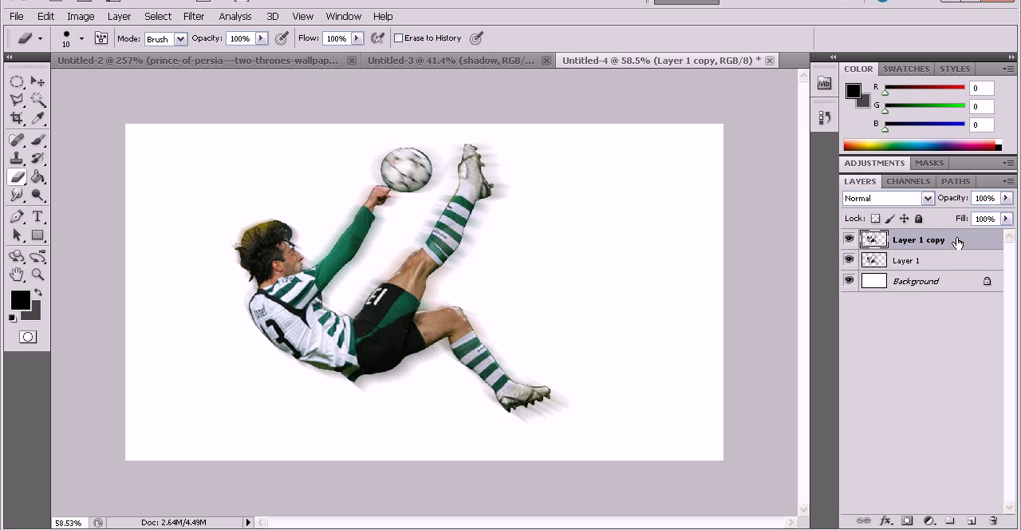
pyautogui.moveTo(958, 242); pyautogui.dragTo(959, 255)
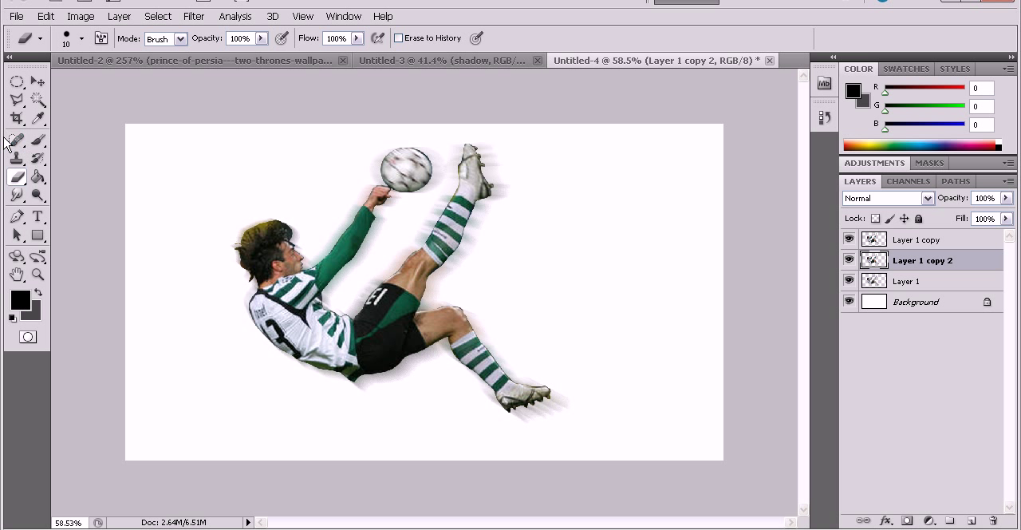
# Set up the Smudge tool with the 11 px spatter brush tip and a brush size of 40 px.
pyautogui.click(16, 195)
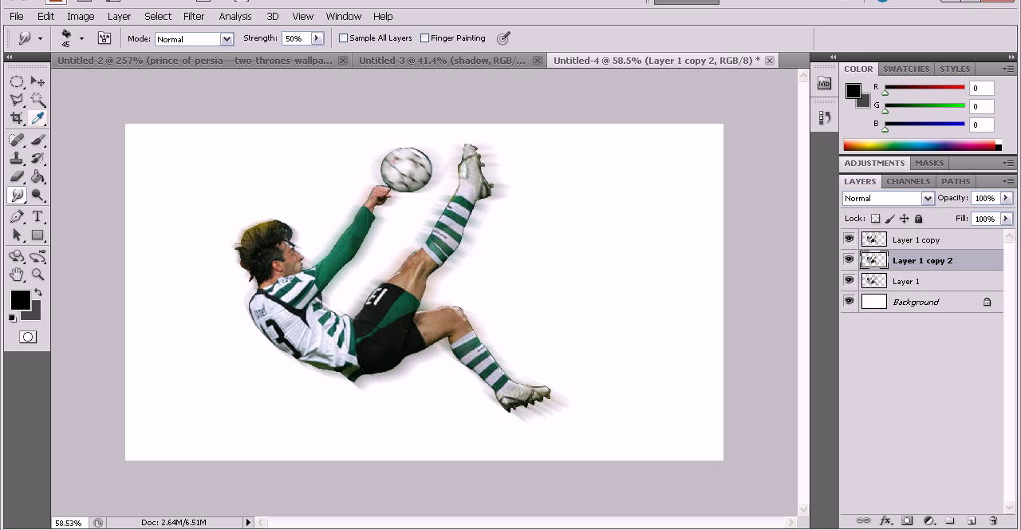
pyautogui.click(81, 39)
pyautogui.click(278, 40)
pyautogui.click(81, 40)
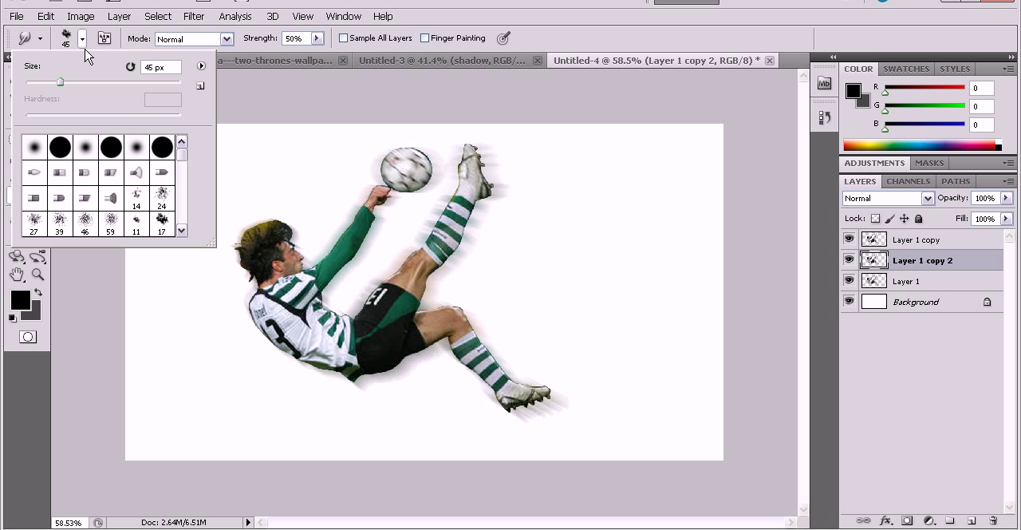
pyautogui.scroll(-1, 136, 209)
pyautogui.click(134, 210)
pyautogui.moveTo(105, 82)
pyautogui.mouseDown()
pyautogui.moveTo(122, 83)
pyautogui.moveTo(97, 80)
pyautogui.mouseUp()
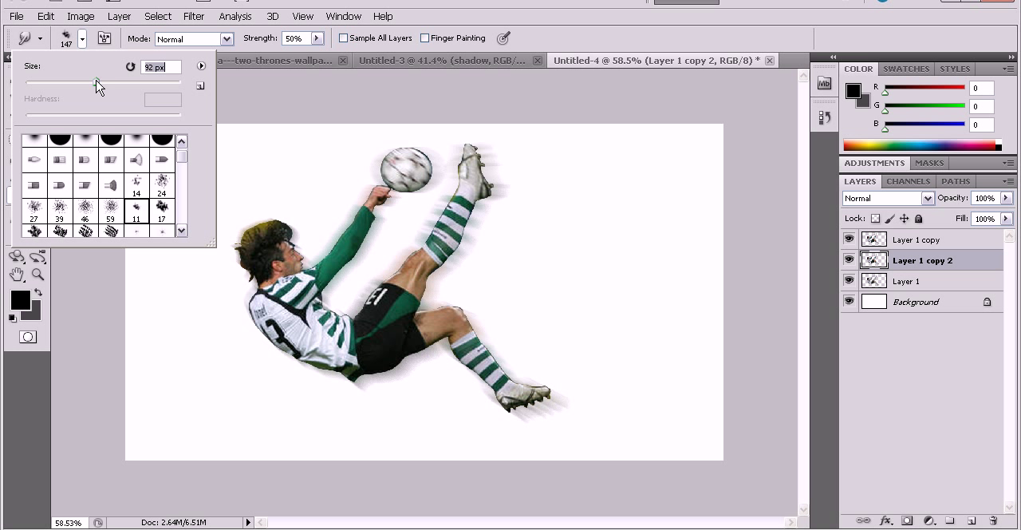
pyautogui.click(79, 42)
pyautogui.scroll(3, 376, 251)
pyautogui.scroll(2, 596, 263)
pyautogui.press('[')
pyautogui.press('[')
pyautogui.press('[')
pyautogui.press('[')
pyautogui.press('[')
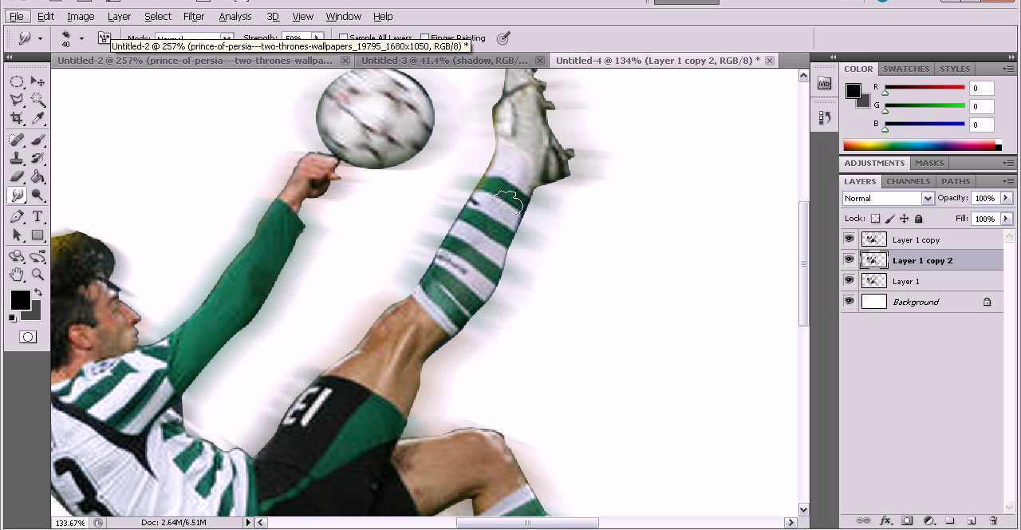
# Smudge the trailing edge of the raised leg outward on Layer 1 copy 2, from the boot down past the sock to the thigh.
pyautogui.scroll(3, 515, 172)
pyautogui.moveTo(533, 183)
pyautogui.mouseDown()
pyautogui.moveTo(553, 157)
pyautogui.moveTo(536, 196)
pyautogui.moveTo(581, 211)
pyautogui.moveTo(544, 210)
pyautogui.moveTo(562, 216)
pyautogui.moveTo(544, 222)
pyautogui.moveTo(561, 234)
pyautogui.moveTo(547, 237)
pyautogui.moveTo(575, 242)
pyautogui.moveTo(543, 261)
pyautogui.moveTo(578, 273)
pyautogui.moveTo(538, 272)
pyautogui.moveTo(558, 283)
pyautogui.moveTo(526, 284)
pyautogui.moveTo(553, 291)
pyautogui.moveTo(507, 302)
pyautogui.moveTo(527, 322)
pyautogui.moveTo(504, 320)
pyautogui.moveTo(502, 310)
pyautogui.moveTo(530, 329)
pyautogui.moveTo(499, 329)
pyautogui.moveTo(529, 358)
pyautogui.moveTo(497, 349)
pyautogui.moveTo(535, 361)
pyautogui.moveTo(502, 359)
pyautogui.moveTo(529, 371)
pyautogui.moveTo(483, 373)
pyautogui.moveTo(513, 381)
pyautogui.mouseUp()
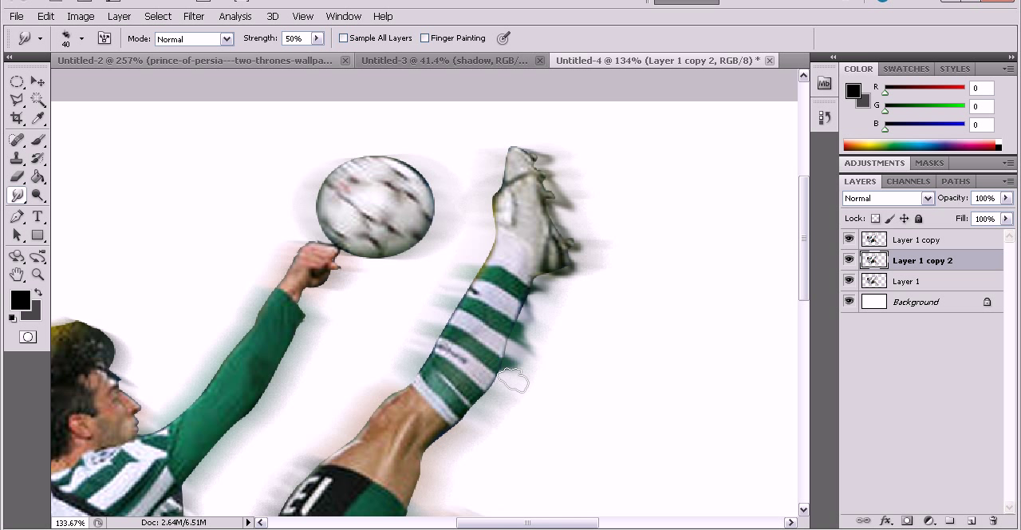
pyautogui.scroll(-2, 527, 407)
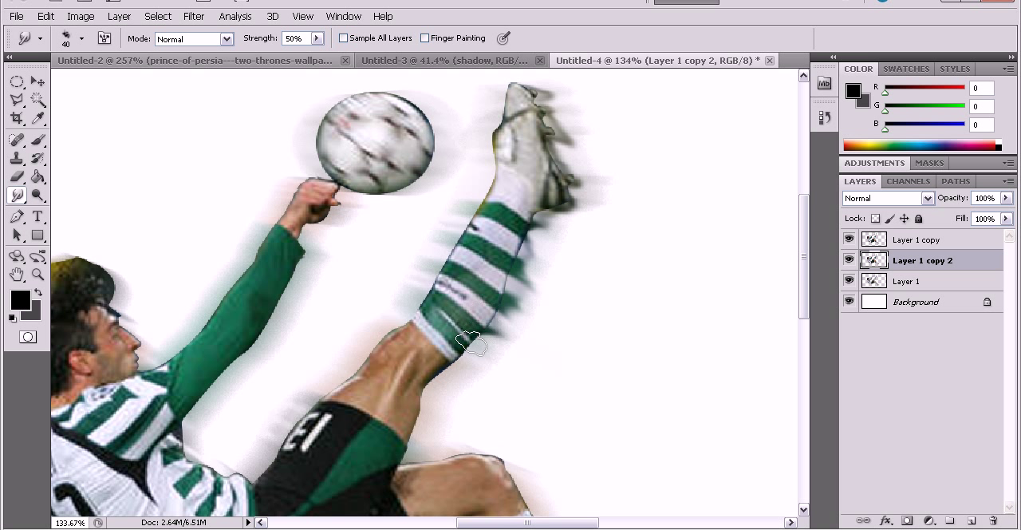
pyautogui.scroll(-2, 435, 339)
pyautogui.moveTo(427, 310)
pyautogui.mouseDown()
pyautogui.moveTo(414, 343)
pyautogui.moveTo(439, 345)
pyautogui.mouseUp()
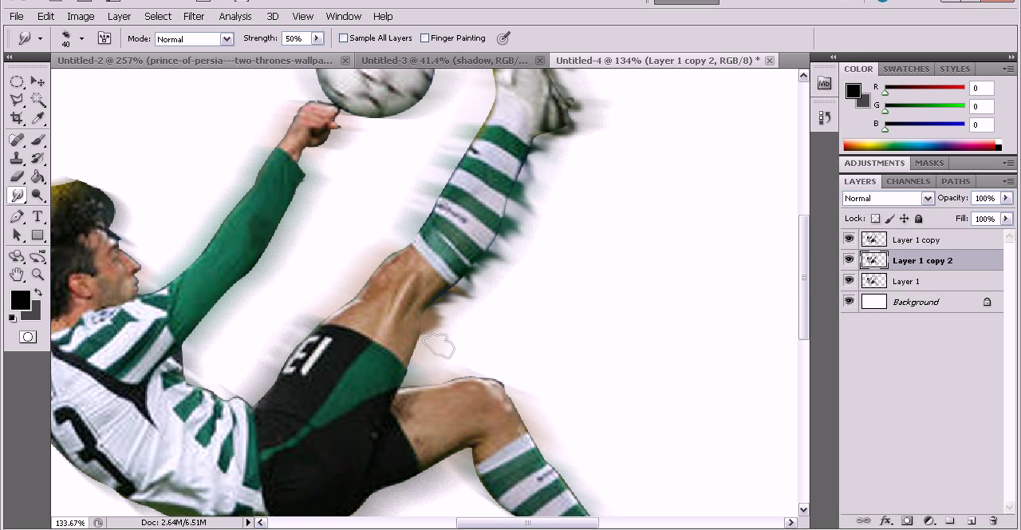
# Smudge the edges of the lower, bent leg outward along the knee, striped sock and boot.
pyautogui.scroll(-2, 503, 351)
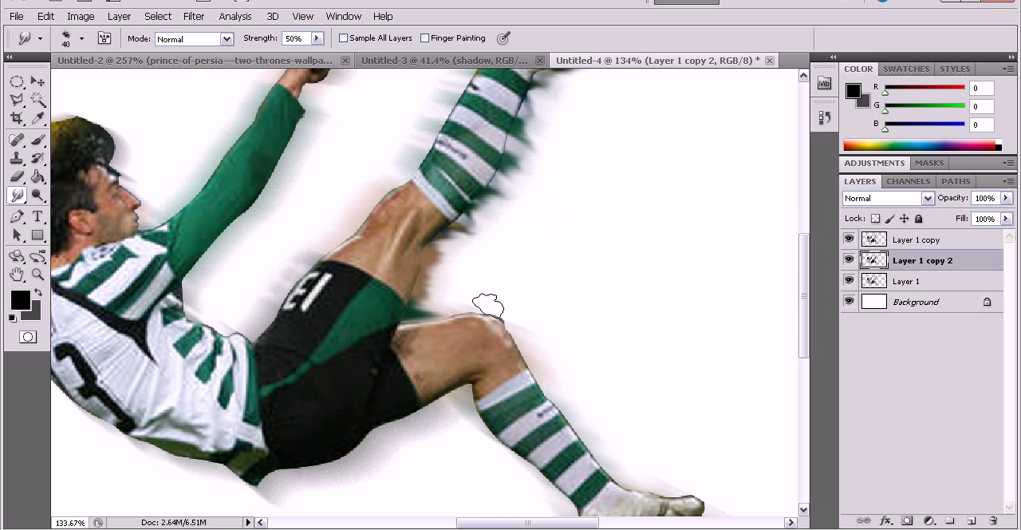
pyautogui.moveTo(487, 318)
pyautogui.mouseDown()
pyautogui.moveTo(505, 324)
pyautogui.moveTo(520, 304)
pyautogui.mouseUp()
pyautogui.scroll(-2, 494, 319)
pyautogui.moveTo(536, 354); pyautogui.dragTo(565, 355)
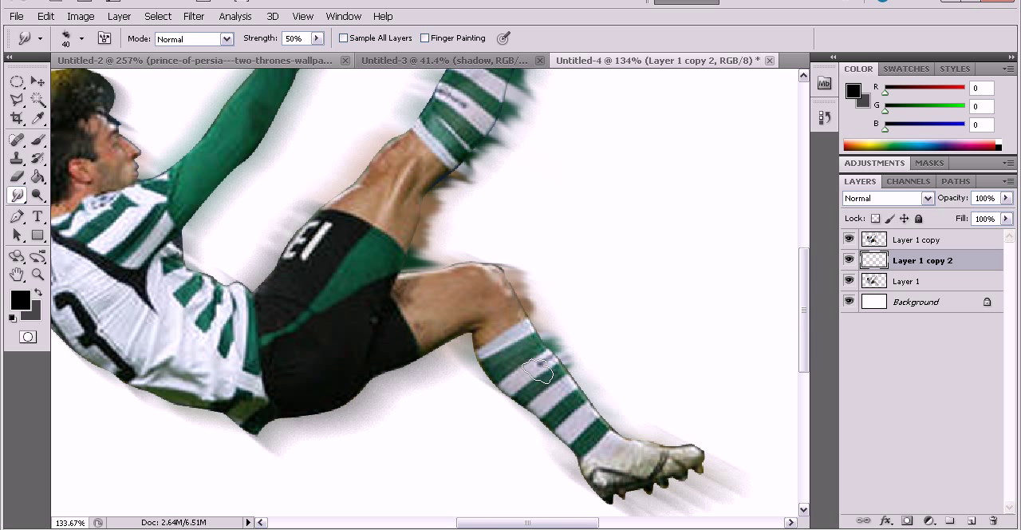
pyautogui.scroll(-2, 586, 363)
pyautogui.scroll(-1, 577, 331)
pyautogui.moveTo(566, 323)
pyautogui.mouseDown()
pyautogui.moveTo(730, 333)
pyautogui.moveTo(694, 332)
pyautogui.moveTo(717, 352)
pyautogui.moveTo(676, 350)
pyautogui.moveTo(701, 360)
pyautogui.moveTo(637, 392)
pyautogui.mouseUp()
pyautogui.scroll(-1, 630, 338)
pyautogui.scroll(-2, 451, 275)
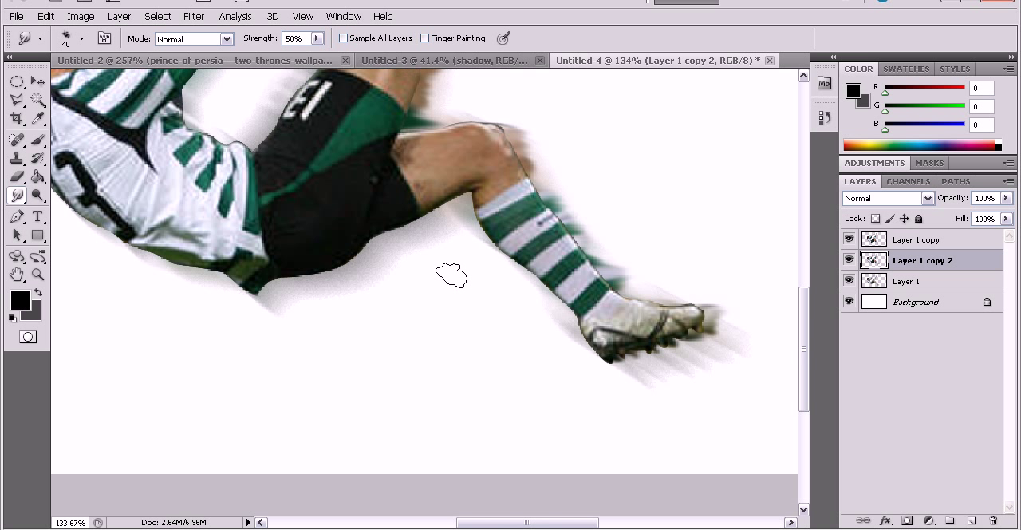
# Smudge the underside of the shorts and the trailing edges of the ball and hand.
pyautogui.scroll(3, 441, 265)
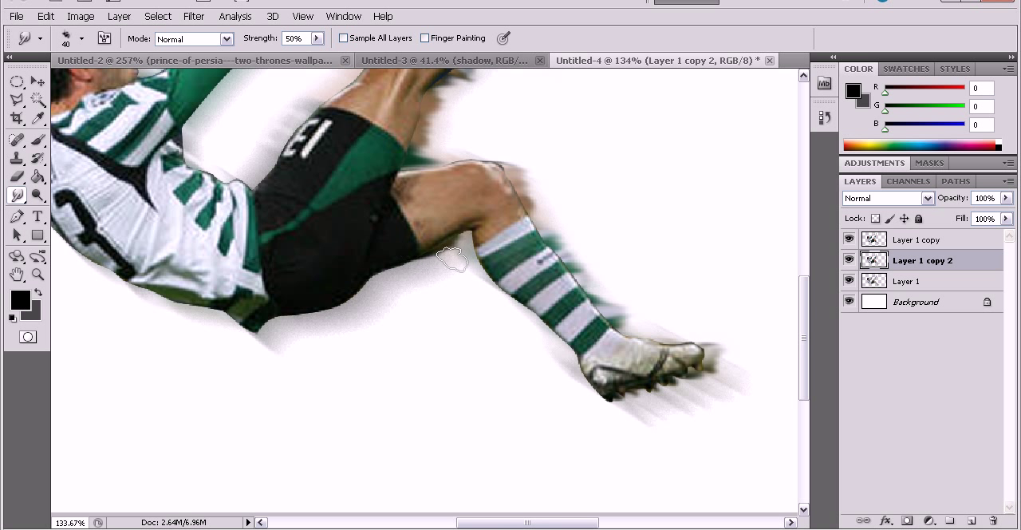
pyautogui.moveTo(379, 270)
pyautogui.mouseDown()
pyautogui.moveTo(419, 284)
pyautogui.moveTo(383, 317)
pyautogui.mouseUp()
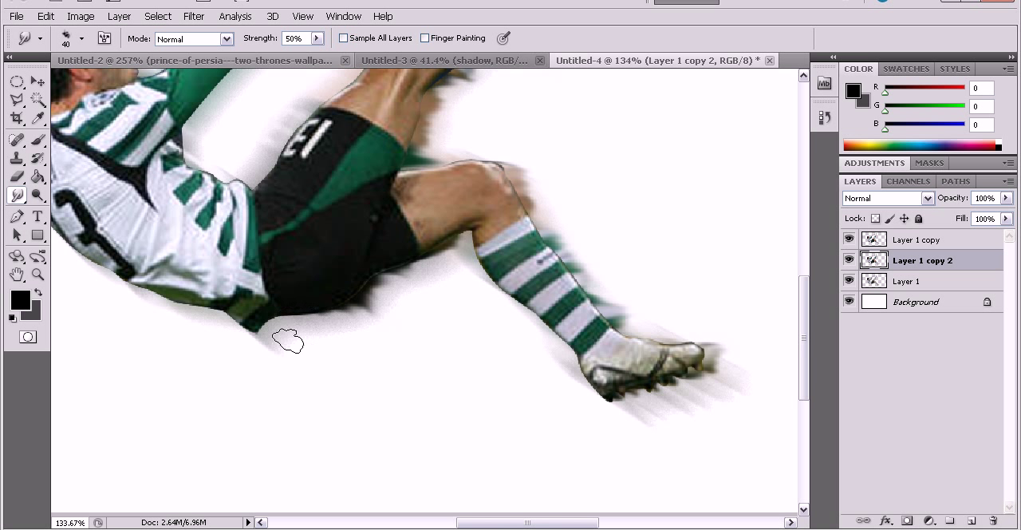
pyautogui.scroll(10, 240, 335)
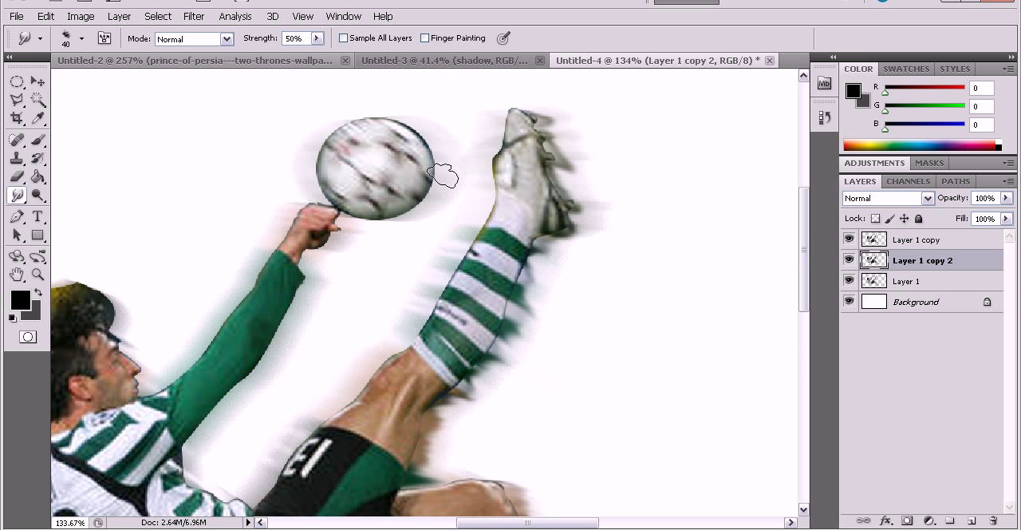
pyautogui.moveTo(411, 134); pyautogui.dragTo(452, 137)
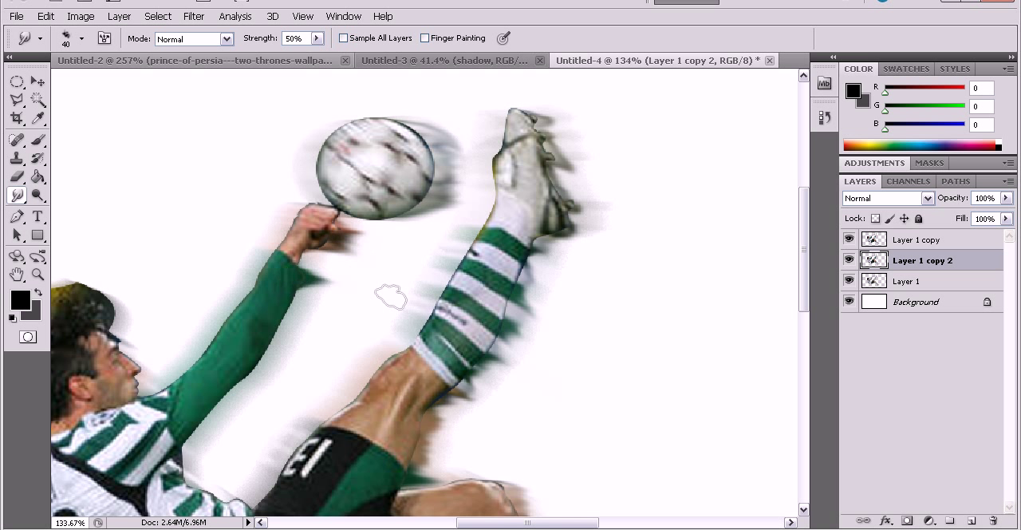
# Smudge streaks outward from the green sleeve, the front of the shirt, the face and the hair.
pyautogui.scroll(-2, 351, 253)
pyautogui.moveTo(278, 247); pyautogui.dragTo(335, 259)
pyautogui.moveTo(258, 276); pyautogui.dragTo(327, 293)
pyautogui.moveTo(287, 264); pyautogui.dragTo(320, 272)
pyautogui.moveTo(257, 293)
pyautogui.mouseDown()
pyautogui.moveTo(286, 300)
pyautogui.moveTo(295, 341)
pyautogui.moveTo(324, 353)
pyautogui.mouseUp()
pyautogui.moveTo(204, 343); pyautogui.dragTo(270, 362)
pyautogui.moveTo(183, 358); pyautogui.dragTo(278, 384)
pyautogui.moveTo(184, 376)
pyautogui.mouseDown()
pyautogui.moveTo(235, 381)
pyautogui.moveTo(180, 388)
pyautogui.moveTo(205, 404)
pyautogui.moveTo(176, 426)
pyautogui.moveTo(217, 439)
pyautogui.moveTo(189, 427)
pyautogui.moveTo(239, 426)
pyautogui.mouseUp()
pyautogui.moveTo(181, 403); pyautogui.dragTo(212, 410)
pyautogui.moveTo(136, 323)
pyautogui.mouseDown()
pyautogui.moveTo(186, 341)
pyautogui.moveTo(164, 339)
pyautogui.mouseUp()
pyautogui.moveTo(128, 302); pyautogui.dragTo(151, 302)
pyautogui.moveTo(94, 263); pyautogui.dragTo(152, 254)
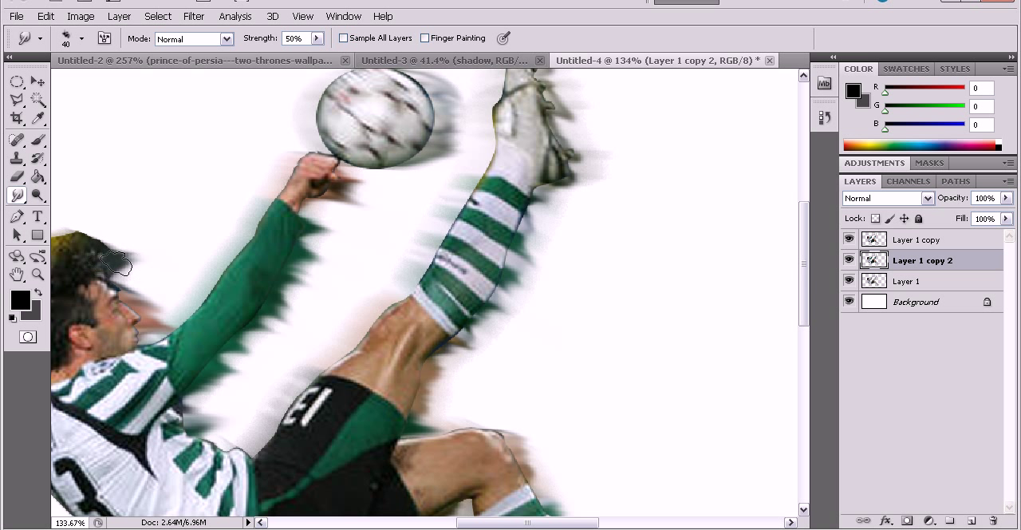
# Lower the opacity of the smudged Layer 1 copy 2 to 36%.
pyautogui.hotkey('ctrl', '0')
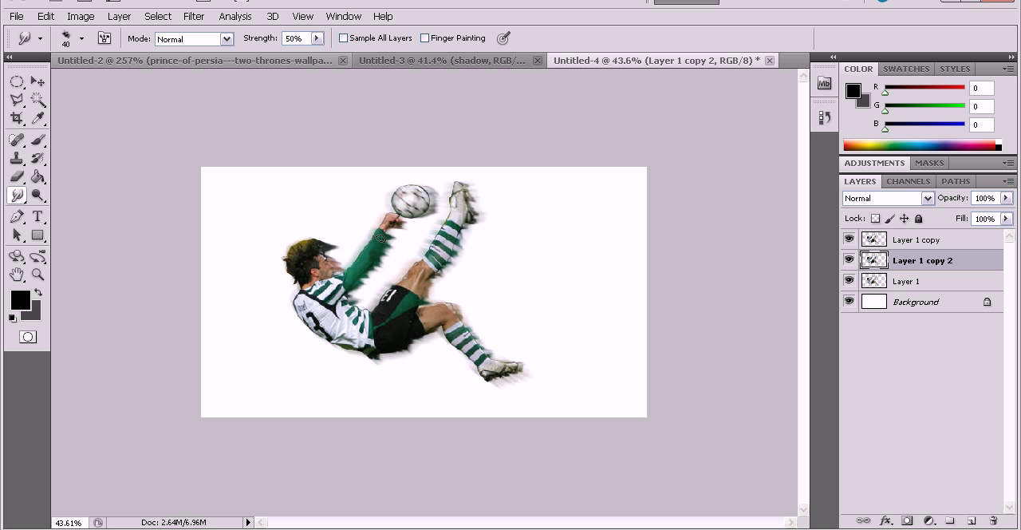
pyautogui.moveTo(1006, 198); pyautogui.dragTo(983, 222)
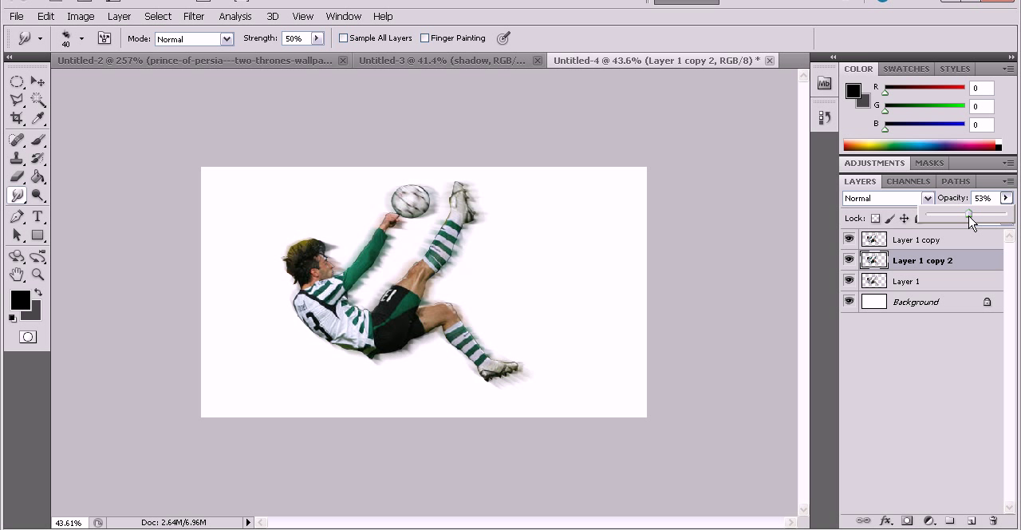
pyautogui.moveTo(967, 221); pyautogui.dragTo(959, 221)
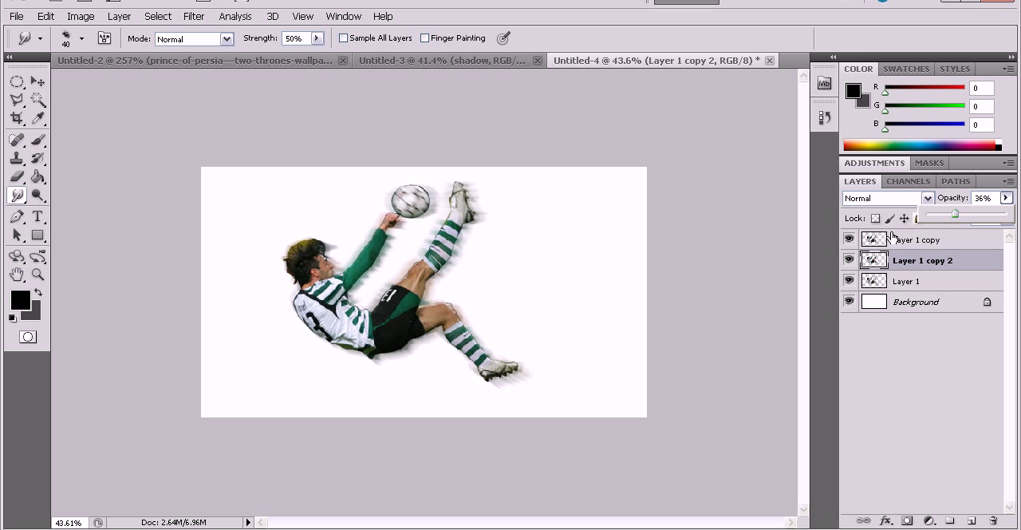
pyautogui.scroll(4, 619, 283)
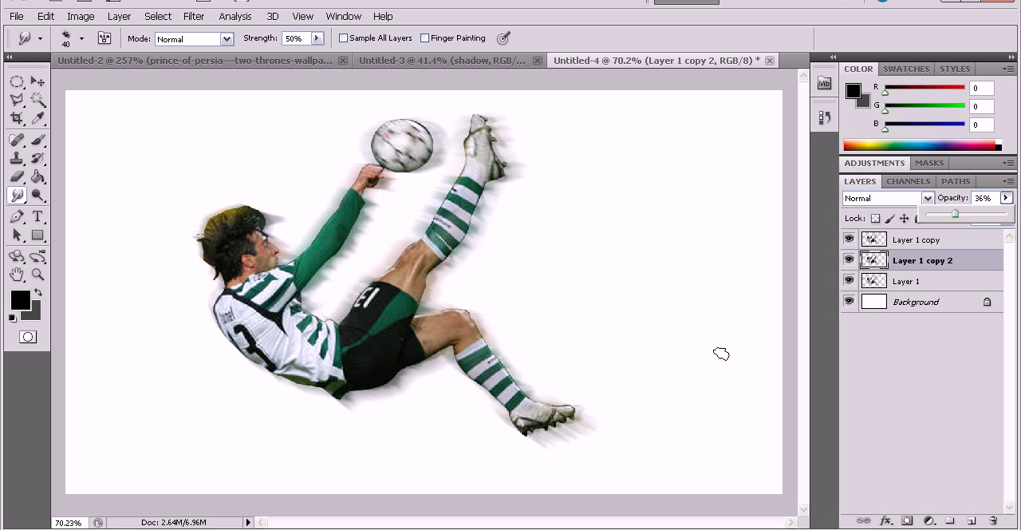
pyautogui.click(697, 529)
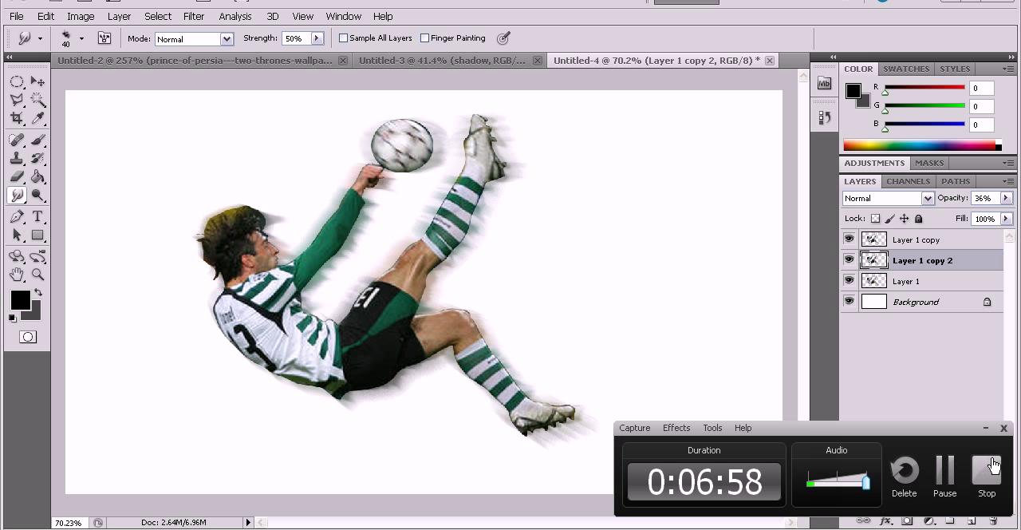
pyautogui.click(987, 430)
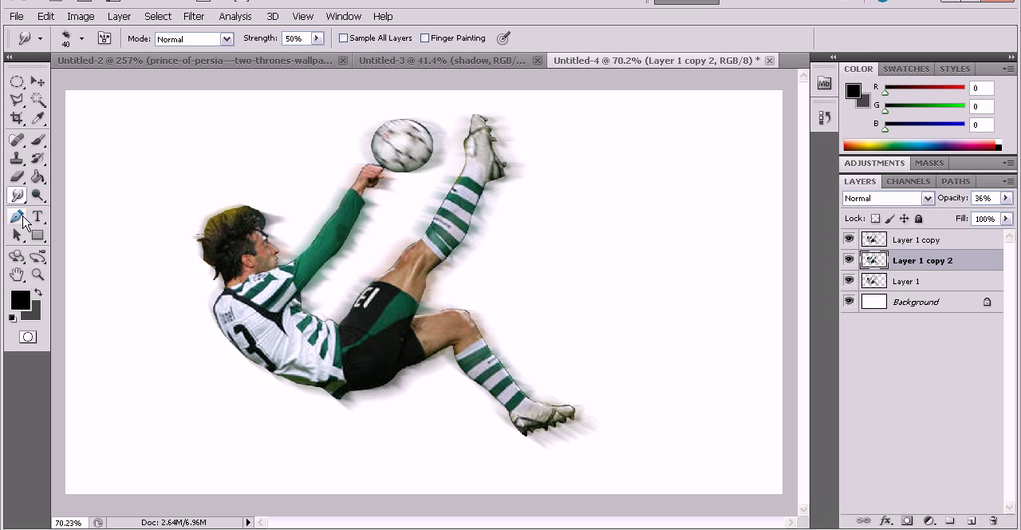
# Add a new empty layer above Layer 1 copy at the top of the layer stack.
pyautogui.click(17, 219)
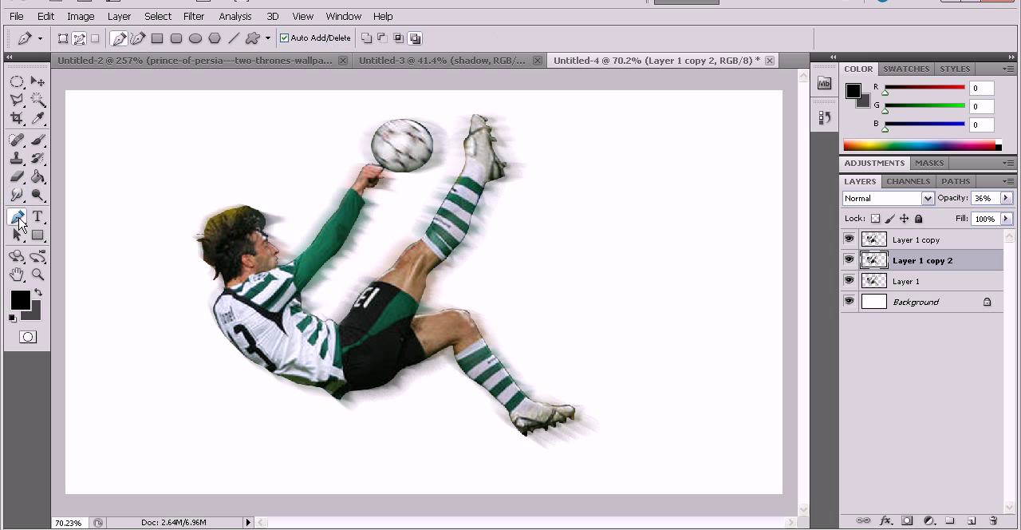
pyautogui.click(967, 243)
pyautogui.click(973, 519)
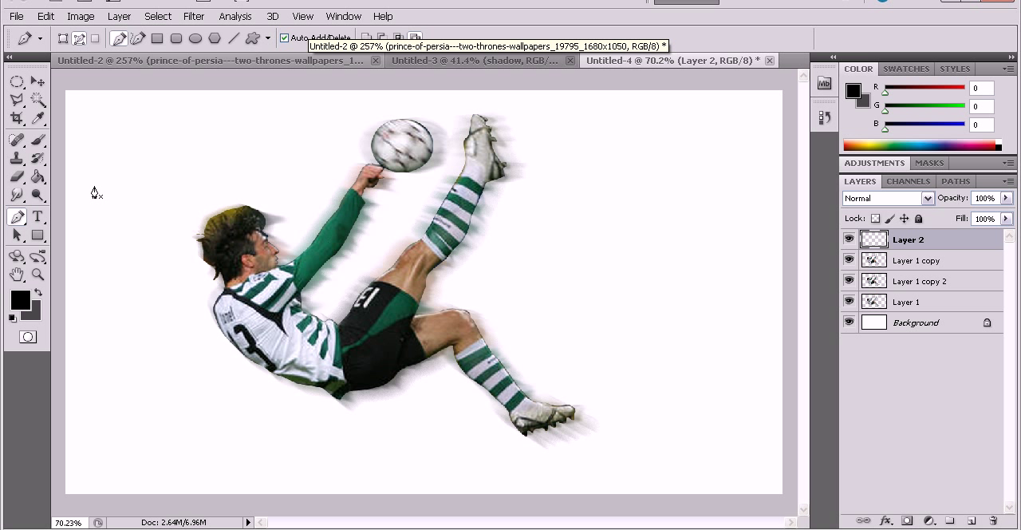
# Set the soft Brush to a size of 10 px and the foreground colour to white (ffffff).
pyautogui.click(37, 139)
pyautogui.click(83, 39)
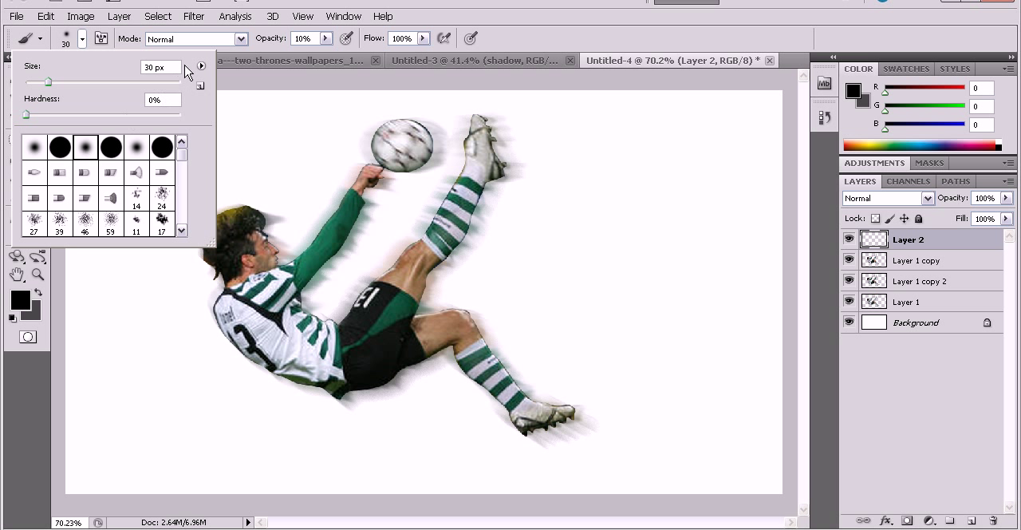
pyautogui.write('10')
pyautogui.click(83, 38)
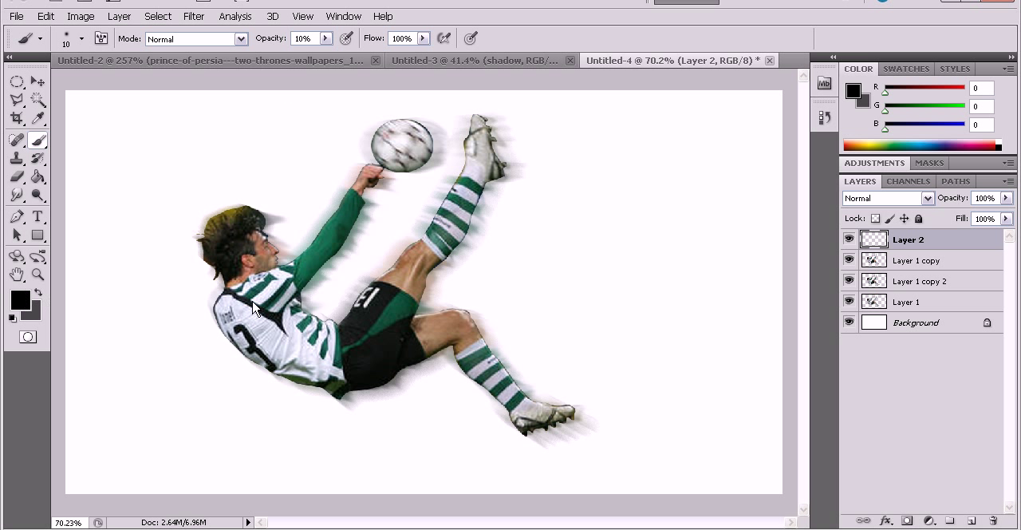
pyautogui.click(556, 93)
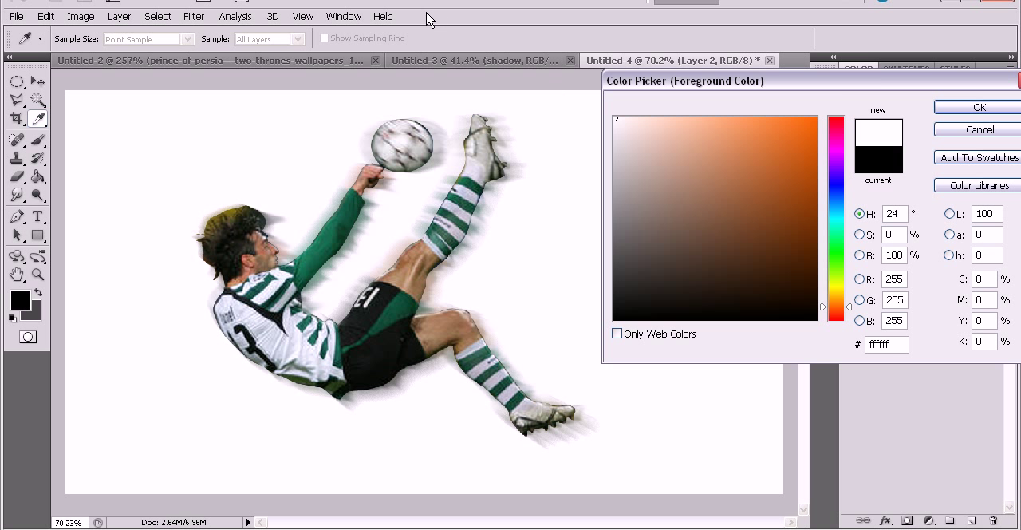
pyautogui.press('Return')
# Convert the locked Background into a regular layer and fill it with dark grey (RGB 71, 71, 71) using the Paint Bucket.
pyautogui.doubleClick(987, 327)
pyautogui.press('Return')
pyautogui.click(38, 292)
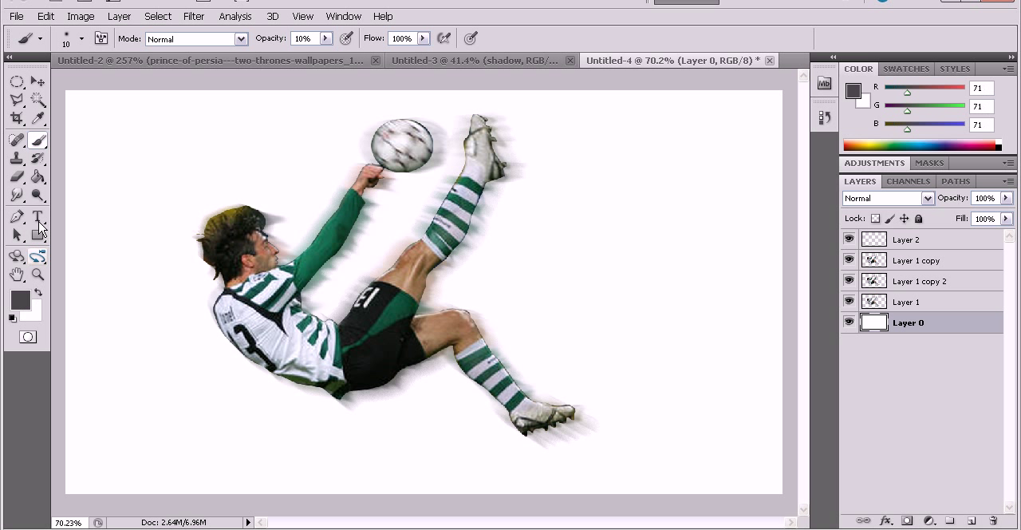
pyautogui.click(38, 177)
pyautogui.click(207, 188)
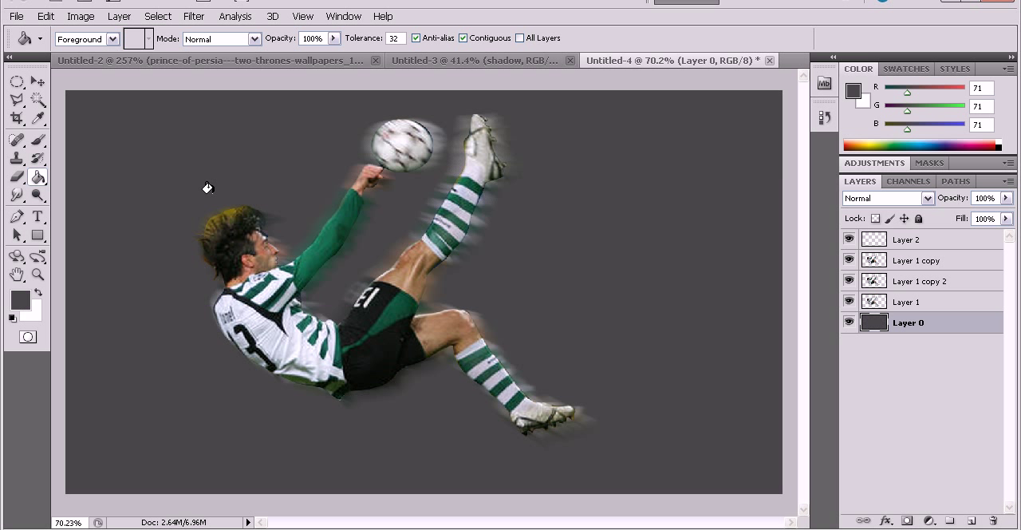
# On Layer 2, start a curved Pen path at the lower boot and wind it up across the striped sock.
pyautogui.click(971, 242)
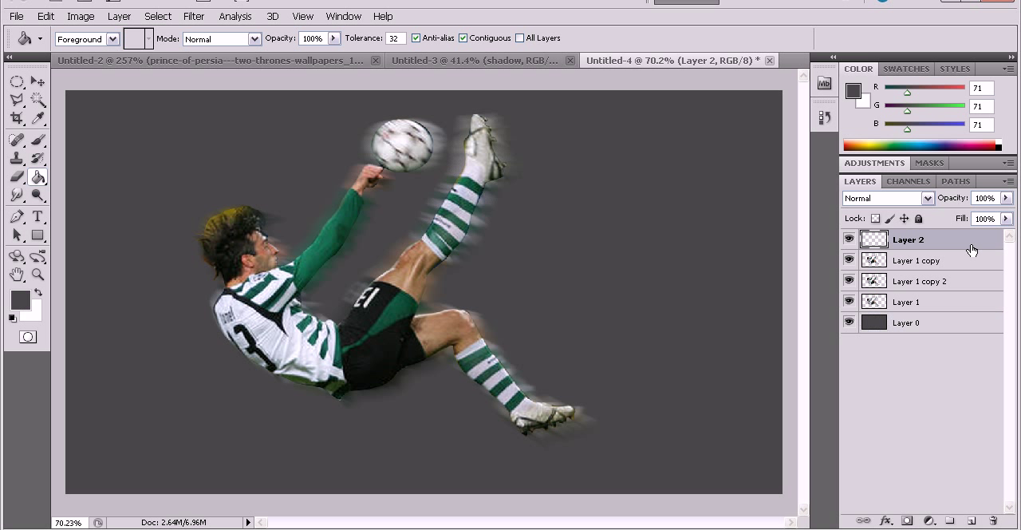
pyautogui.click(16, 217)
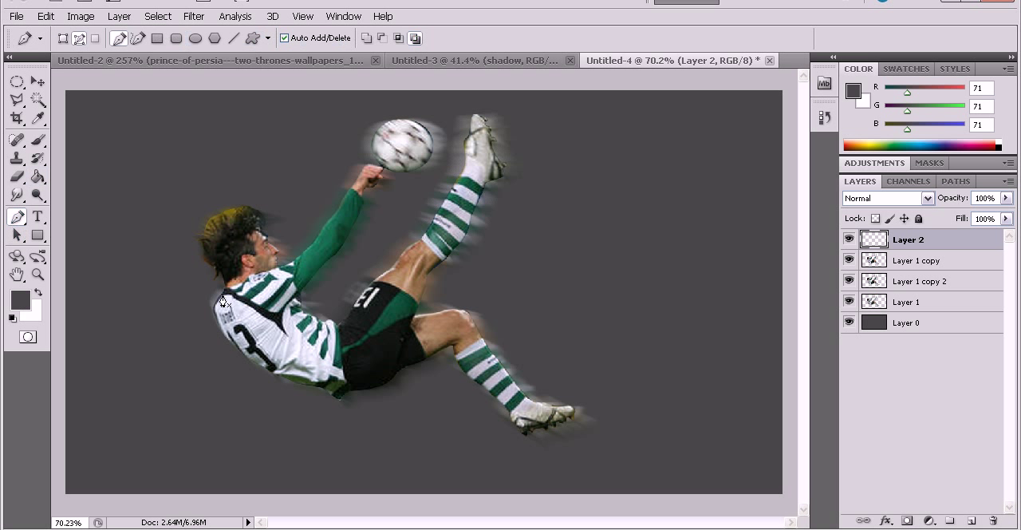
pyautogui.scroll(5, 501, 410)
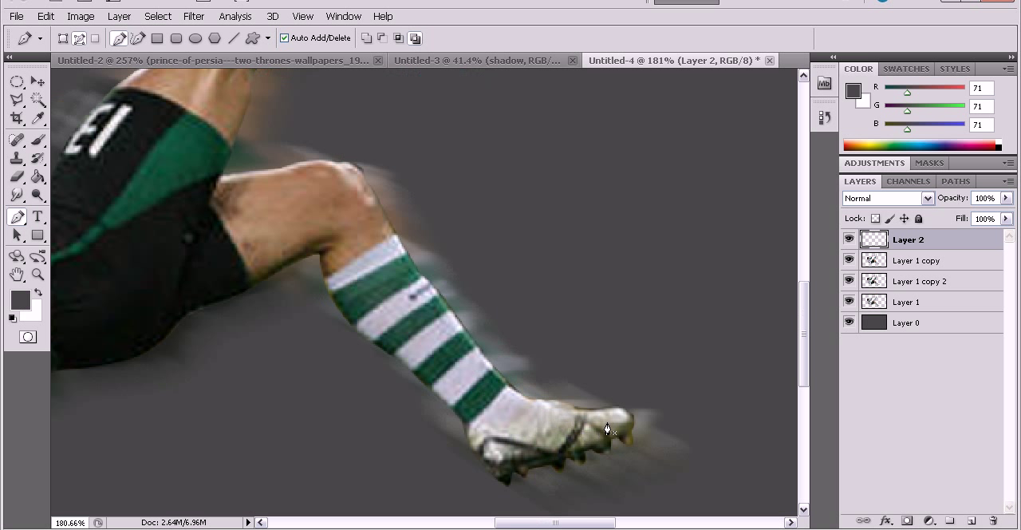
pyautogui.moveTo(482, 276); pyautogui.dragTo(423, 258)
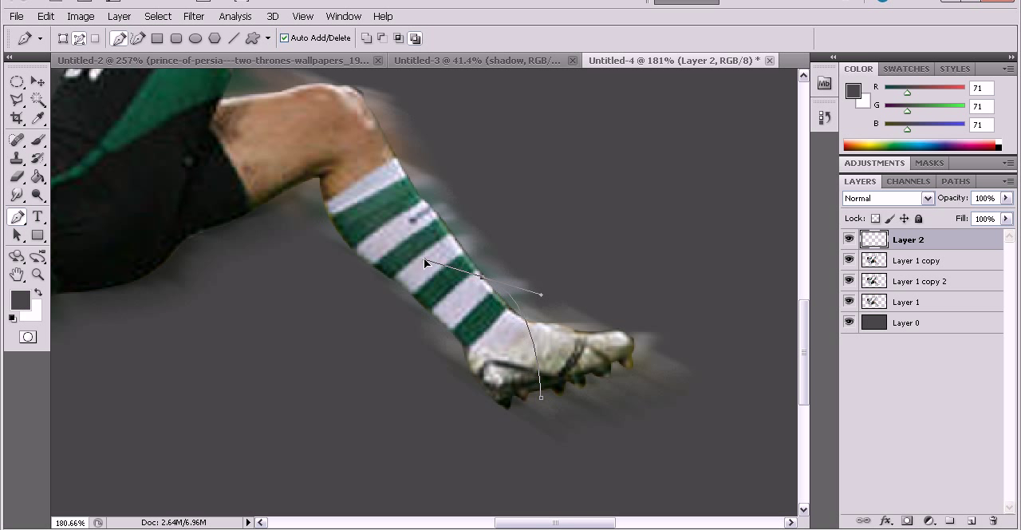
pyautogui.moveTo(354, 218); pyautogui.dragTo(326, 156)
pyautogui.hotkey('ctrl', 'z')
pyautogui.scroll(3, 339, 173)
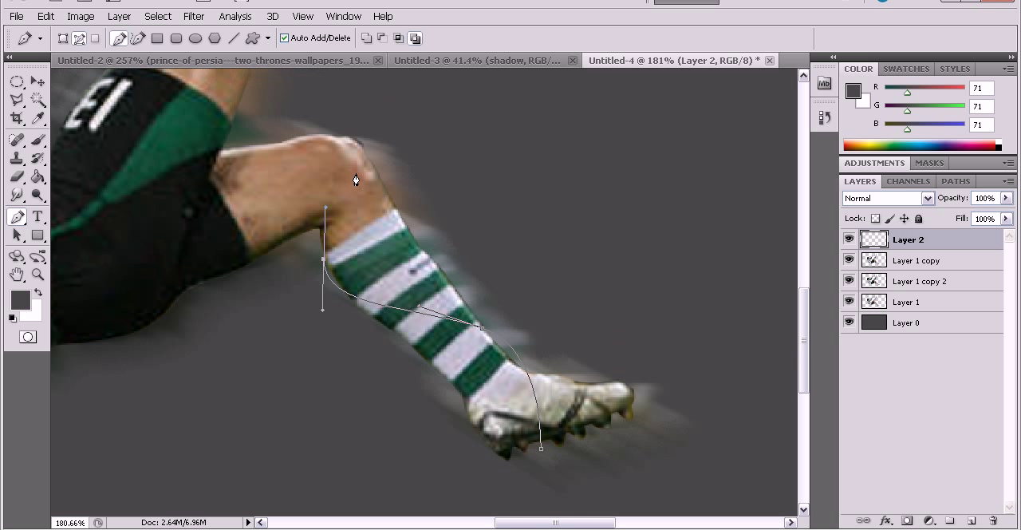
# Continue the curved path over the bent knee and thigh to the underside of the black shorts.
pyautogui.click(342, 177)
pyautogui.moveTo(261, 195); pyautogui.dragTo(208, 239)
pyautogui.hotkey('ctrl', 'z')
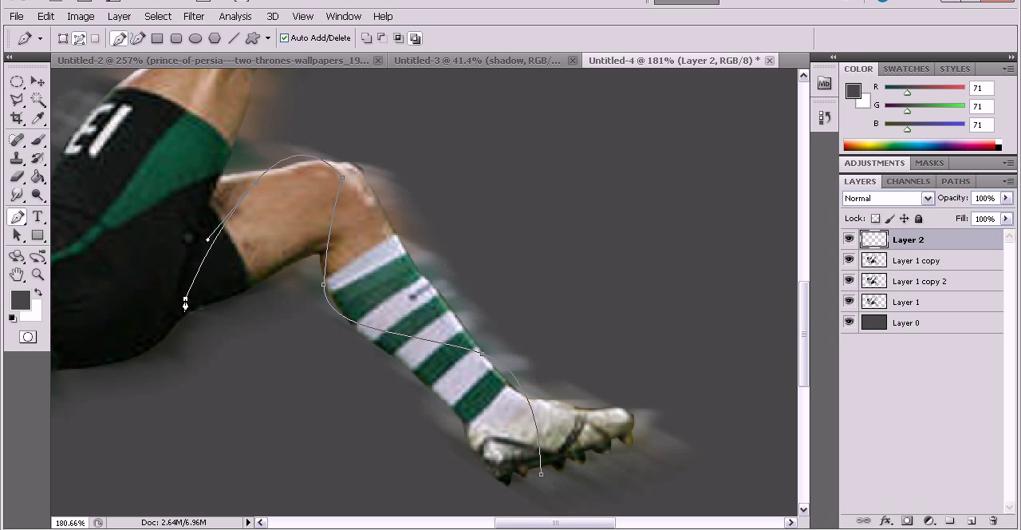
pyautogui.scroll(-2, 185, 305)
pyautogui.moveTo(130, 303); pyautogui.dragTo(79, 269)
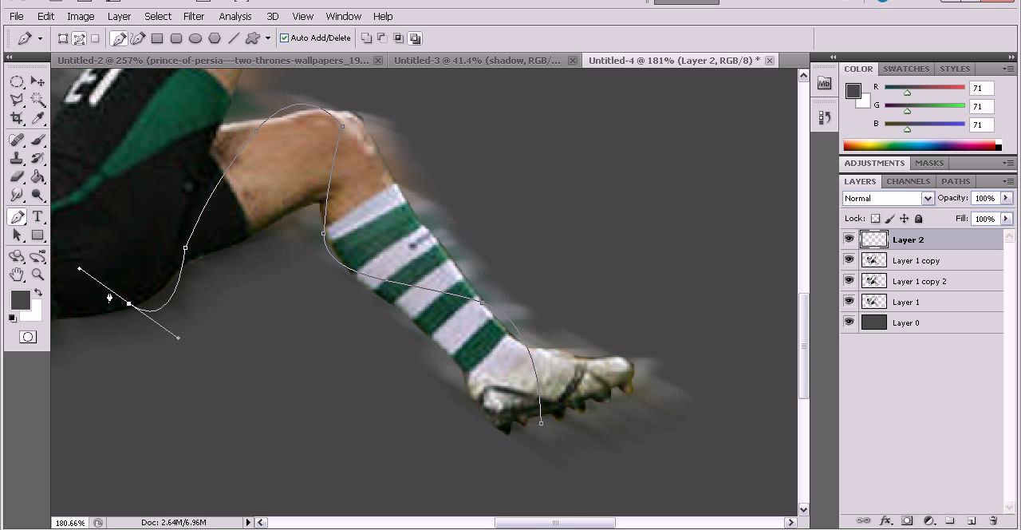
# Extend the path in waves across the shorts and the striped shirt to the player's back.
pyautogui.moveTo(520, 523); pyautogui.dragTo(487, 524)
pyautogui.scroll(5, 408, 412)
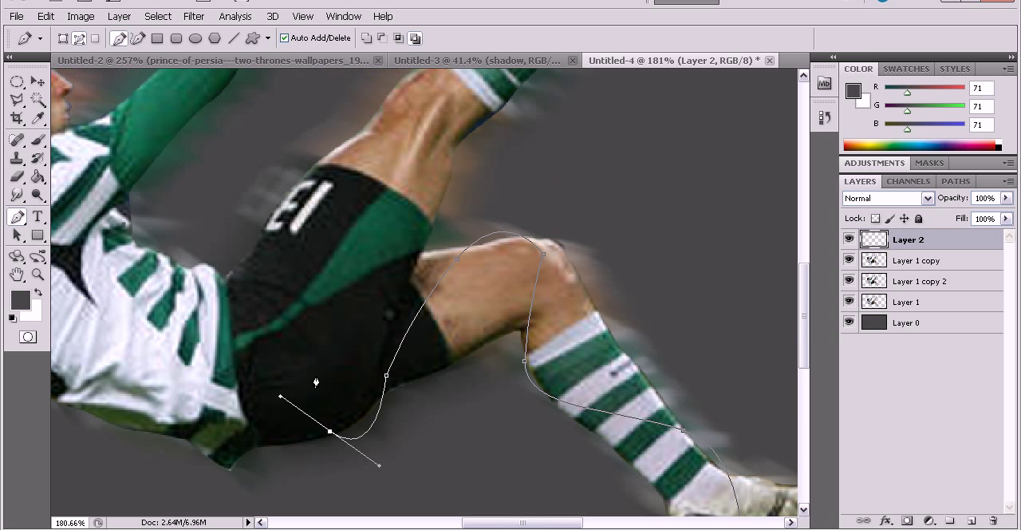
pyautogui.click(214, 289)
pyautogui.moveTo(130, 260); pyautogui.dragTo(63, 292)
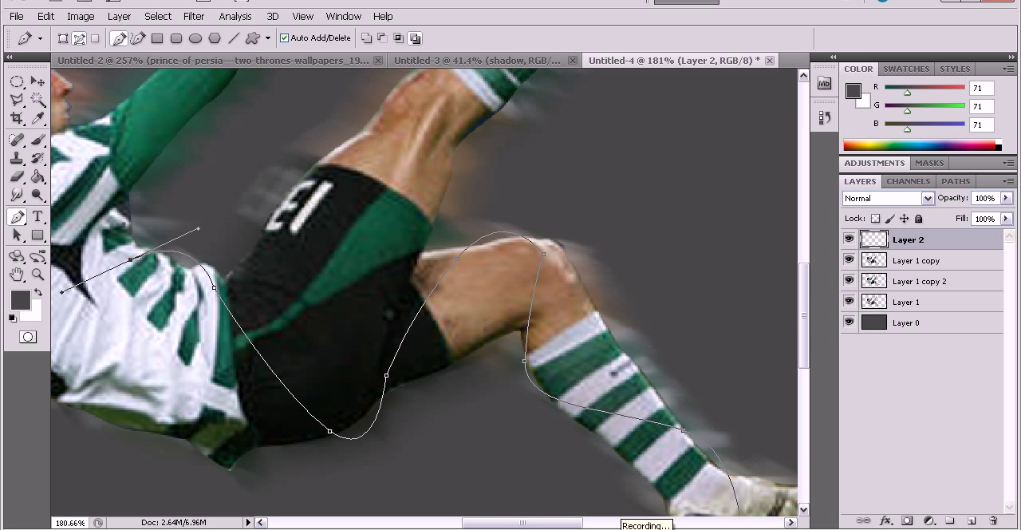
pyautogui.moveTo(571, 524); pyautogui.dragTo(492, 468)
pyautogui.click(364, 345)
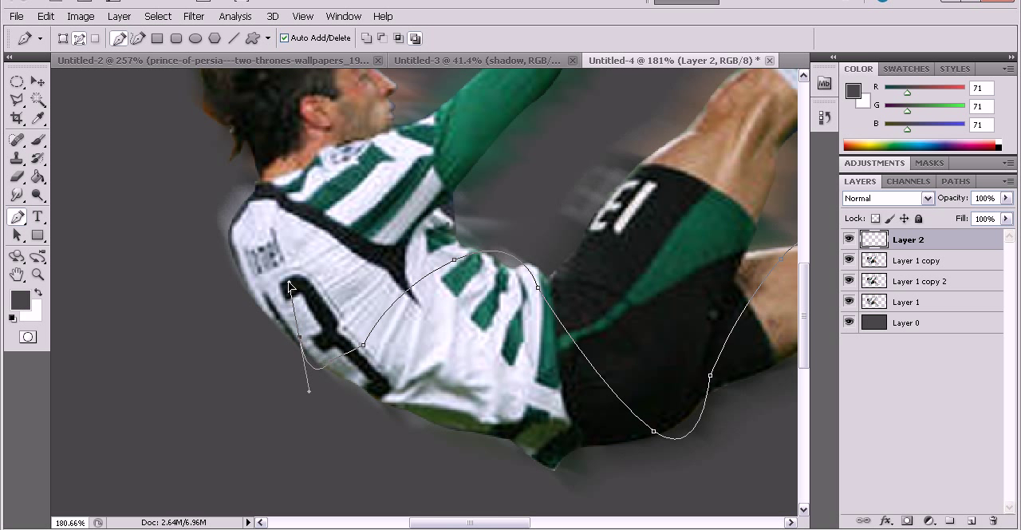
pyautogui.moveTo(277, 287); pyautogui.dragTo(282, 271)
# Bring the path from the player's back across the chest to the upper part of the raised arm.
pyautogui.click(339, 224)
pyautogui.scroll(2, 399, 263)
pyautogui.click(429, 275)
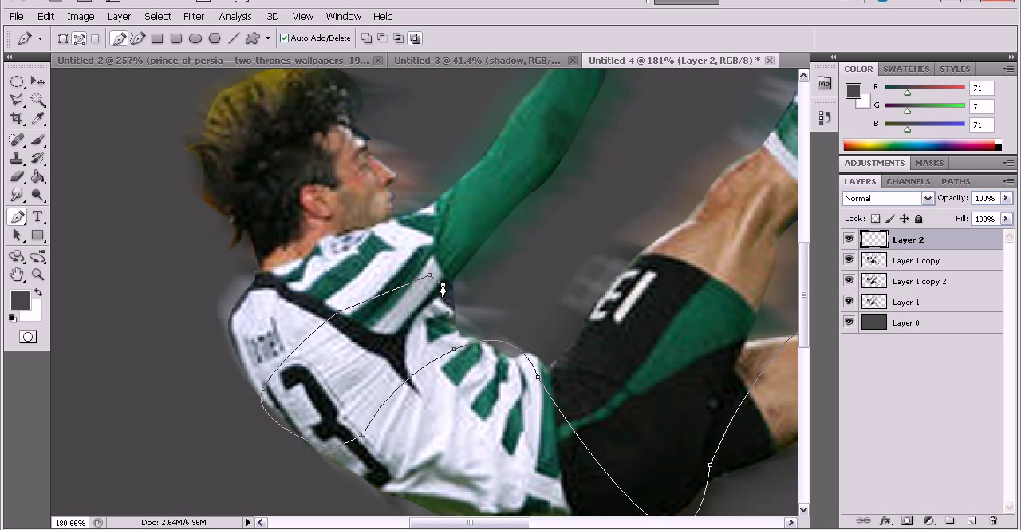
pyautogui.moveTo(475, 223); pyautogui.dragTo(468, 164)
pyautogui.scroll(2, 513, 262)
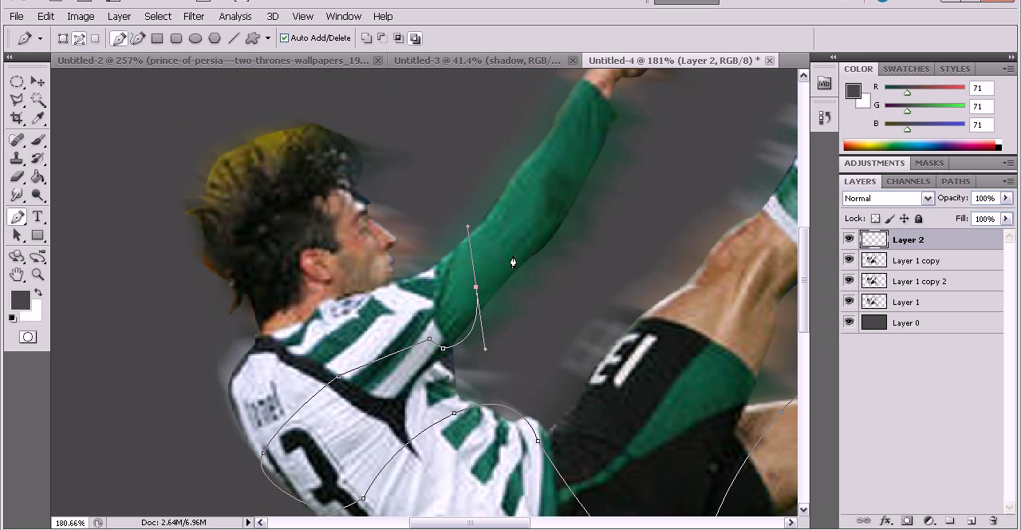
# Wind the path along the raised green sleeve and end it at the player's fist below the ball.
pyautogui.moveTo(506, 200); pyautogui.dragTo(528, 181)
pyautogui.scroll(2, 616, 238)
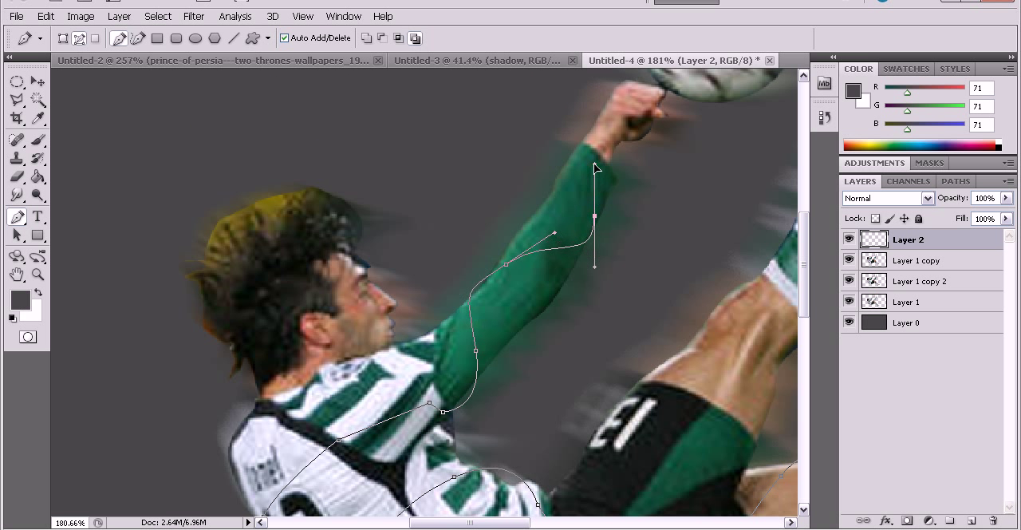
pyautogui.moveTo(608, 172); pyautogui.dragTo(580, 130)
pyautogui.scroll(2, 616, 198)
pyautogui.moveTo(615, 180); pyautogui.dragTo(647, 157)
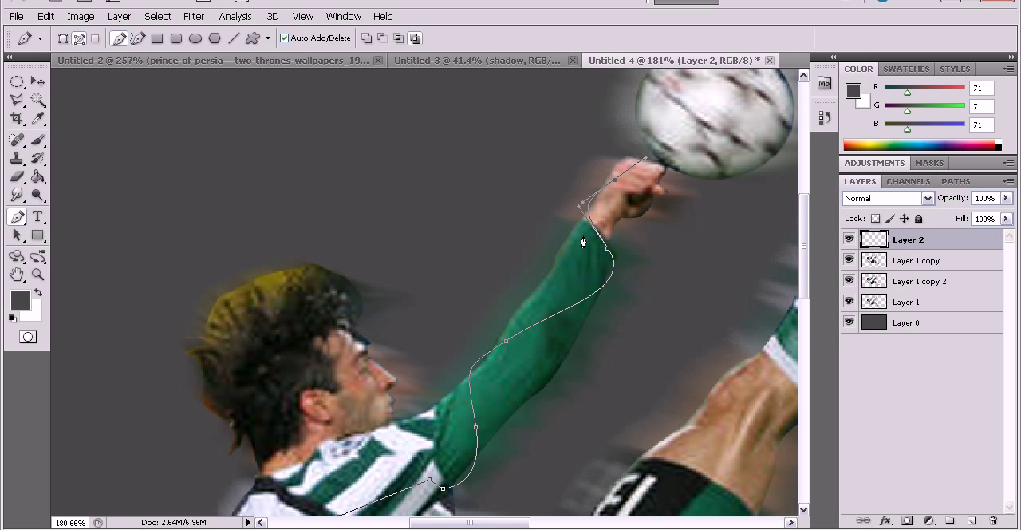
# Try to stroke the path with the Brush, keeping Simulate Pressure enabled.
pyautogui.rightClick(586, 305)
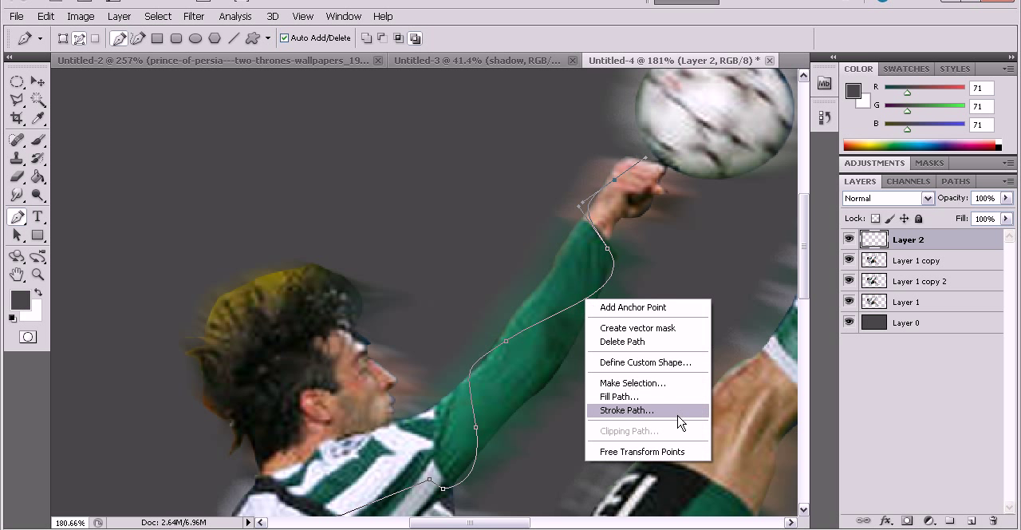
pyautogui.click(673, 411)
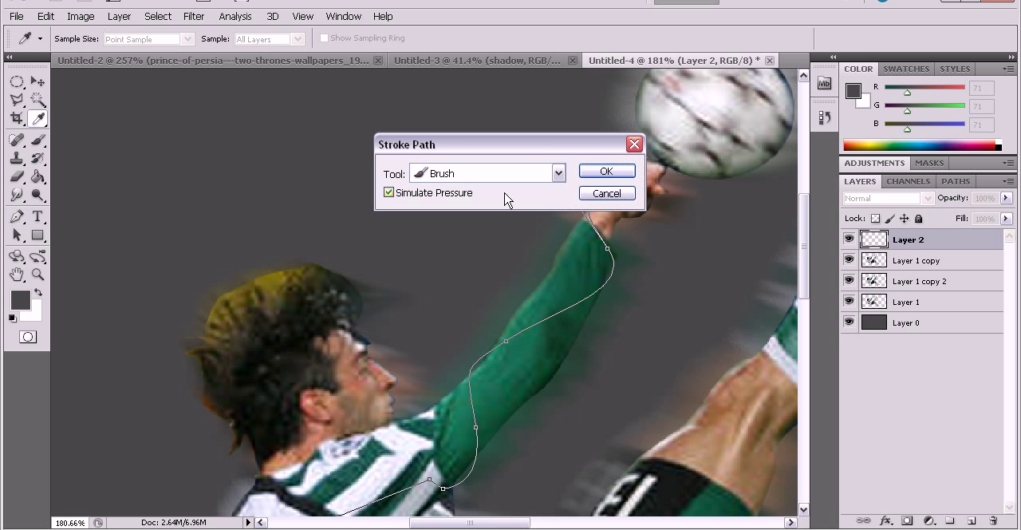
pyautogui.click(557, 174)
pyautogui.click(488, 206)
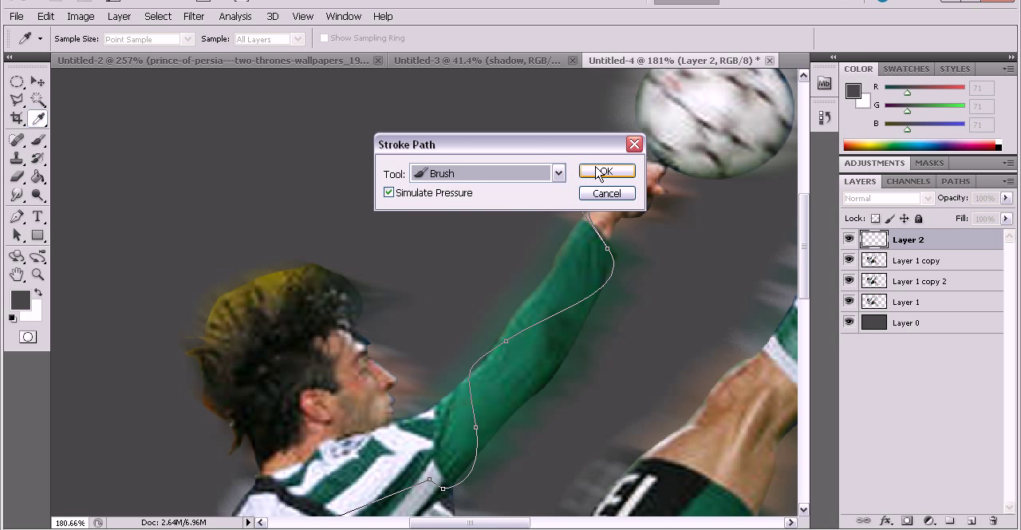
pyautogui.click(607, 171)
# Delete the path, and undo both the deletion and the brush stroke.
pyautogui.scroll(-4, 673, 363)
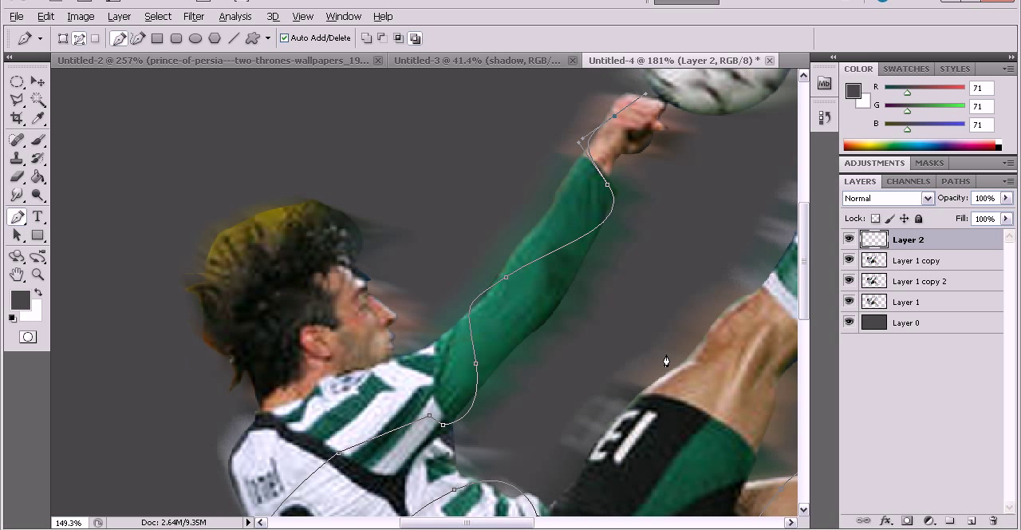
pyautogui.scroll(-2, 670, 363)
pyautogui.scroll(3, 692, 369)
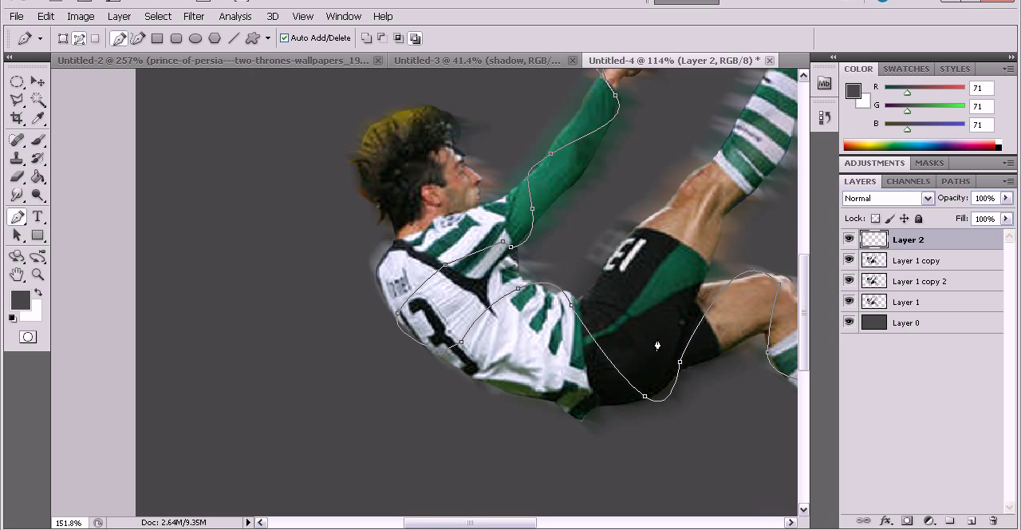
pyautogui.rightClick(565, 335)
pyautogui.click(585, 375)
pyautogui.hotkey('ctrl', 'alt', 'z')
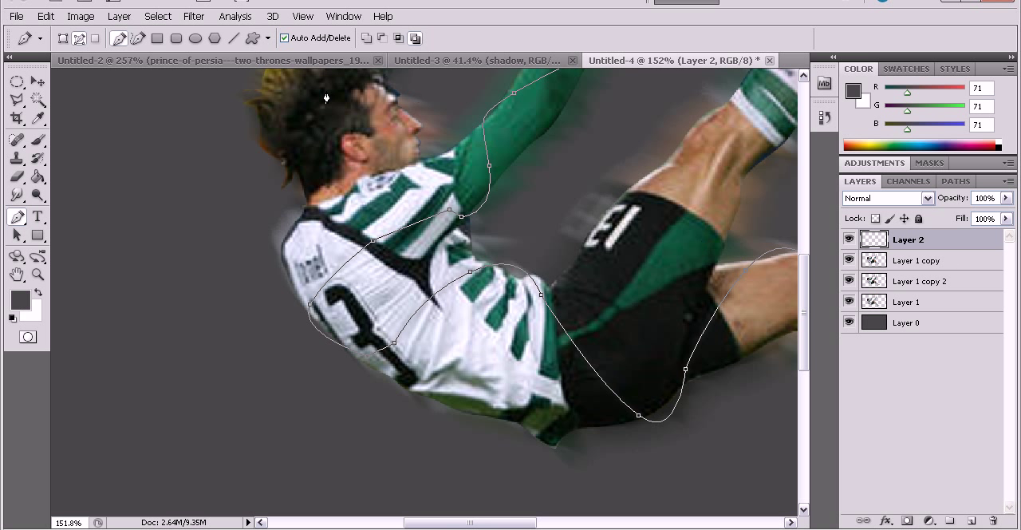
# Raise the Brush opacity to 100%.
pyautogui.click(38, 139)
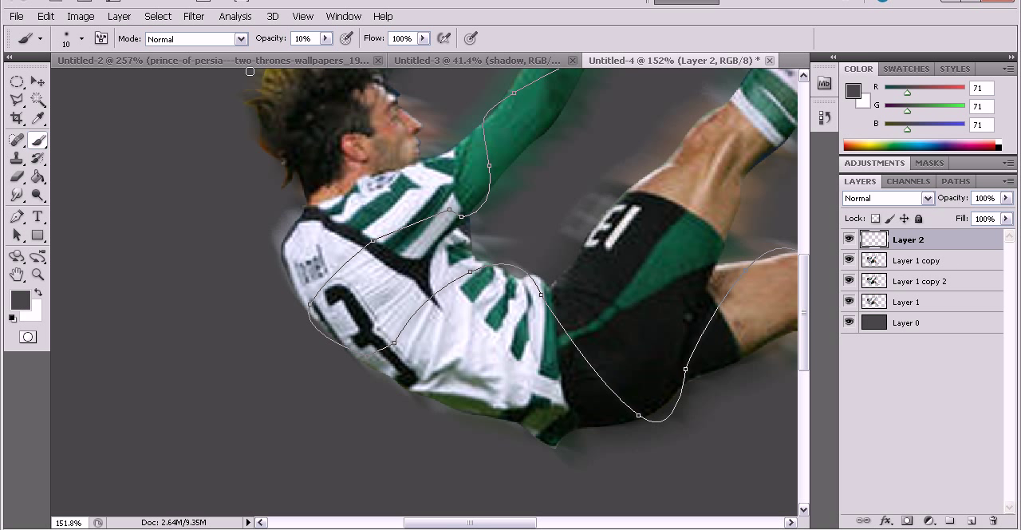
pyautogui.click(326, 38)
pyautogui.moveTo(327, 53); pyautogui.dragTo(399, 53)
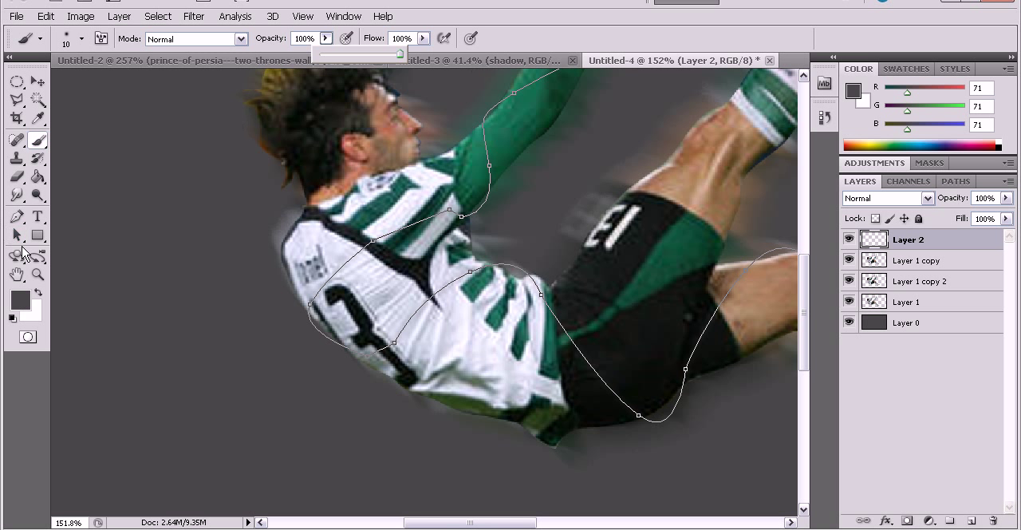
# Try to stroke the path with the Brush in the dark grey foreground colour.
pyautogui.click(18, 233)
pyautogui.rightClick(447, 287)
pyautogui.click(549, 397)
pyautogui.press('Return')
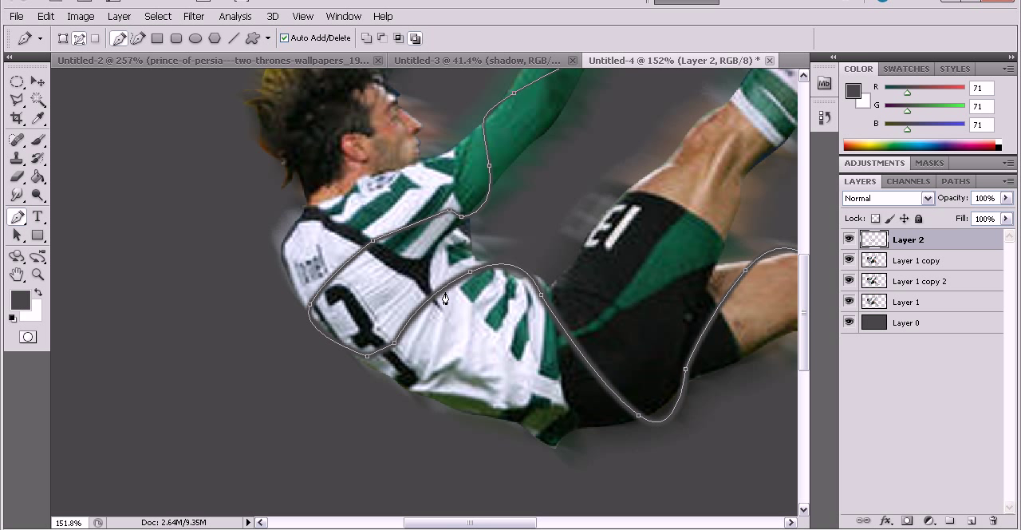
# Swap the foreground colour to white and stroke the winding path with the Brush.
pyautogui.click(38, 293)
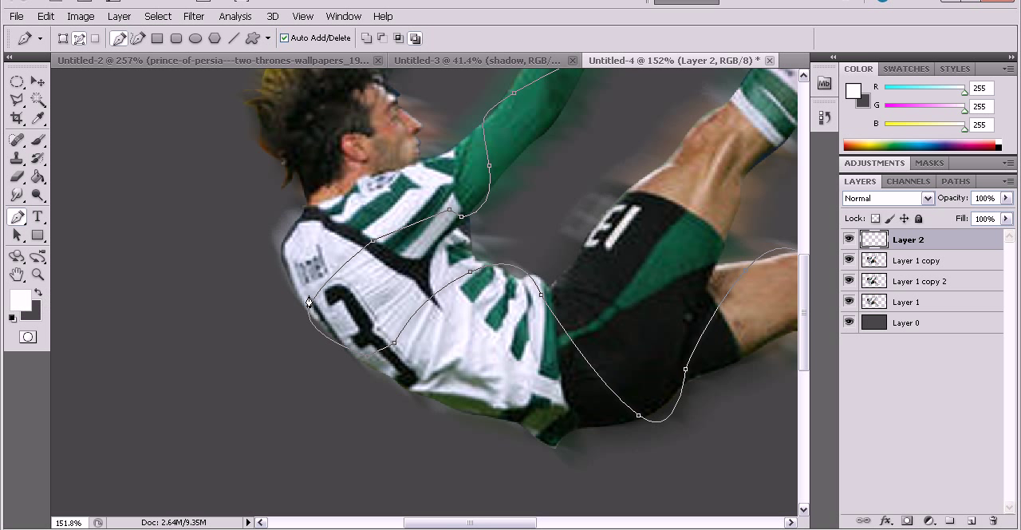
pyautogui.rightClick(429, 306)
pyautogui.click(479, 402)
pyautogui.press('Return')
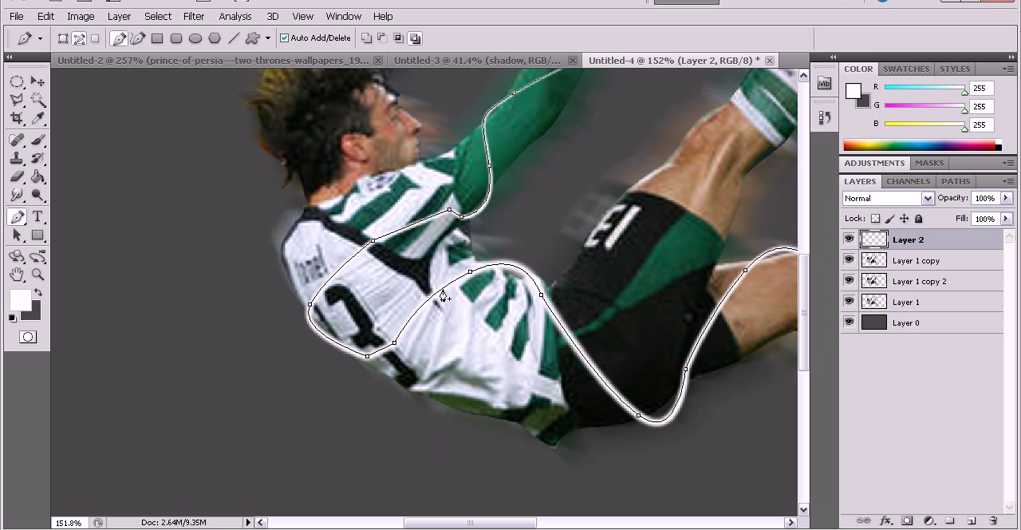
# Delete the path, and undo that deletion together with the white stroke.
pyautogui.rightClick(443, 292)
pyautogui.click(474, 334)
pyautogui.scroll(-4, 698, 322)
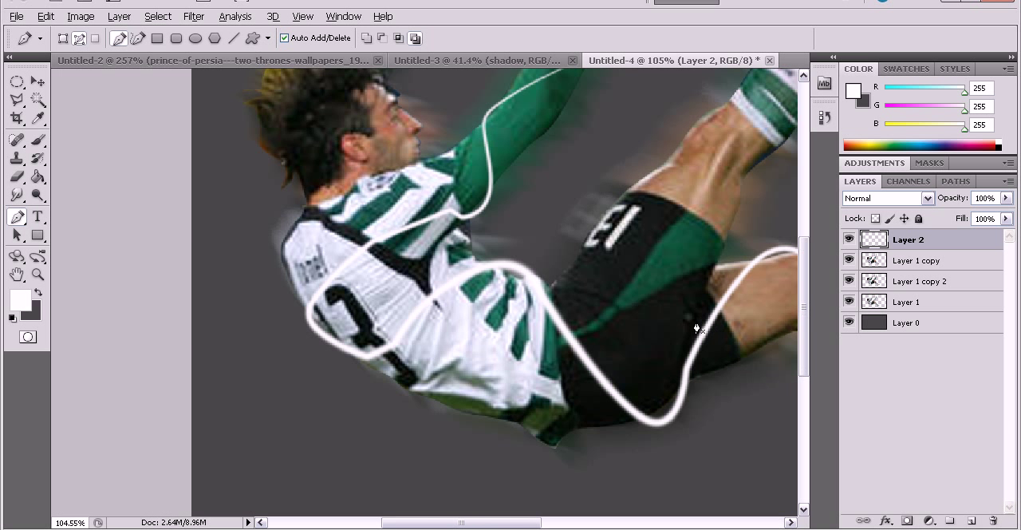
pyautogui.hotkey('ctrl', 'z')
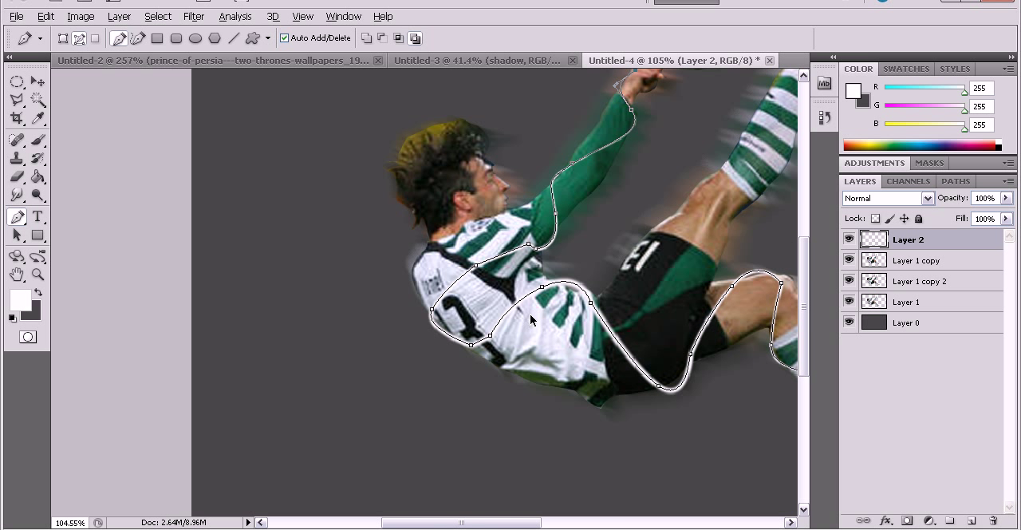
pyautogui.hotkey('ctrl', 'z')
# Stroke the path with the white Brush and Simulate Pressure enabled, and delete the path.
pyautogui.scroll(2, 531, 319)
pyautogui.rightClick(516, 318)
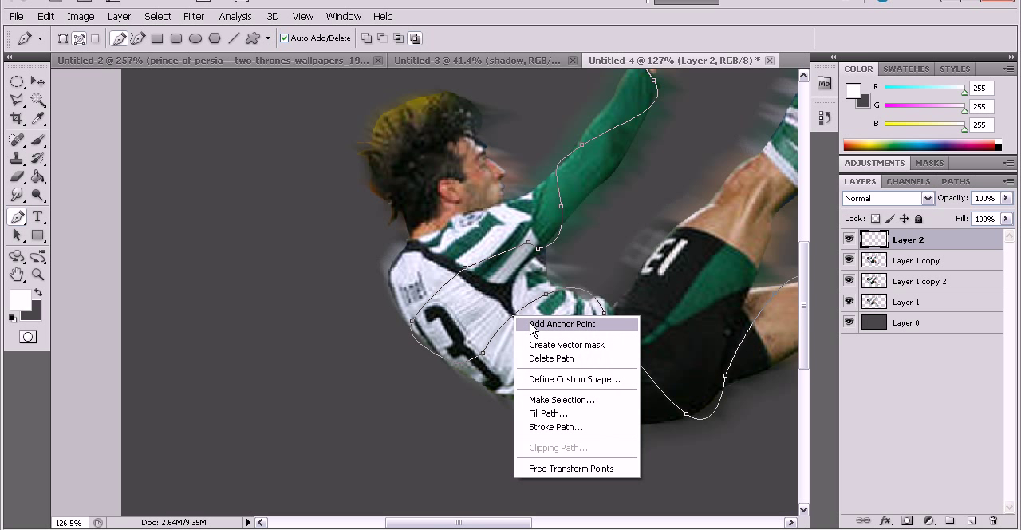
pyautogui.click(542, 427)
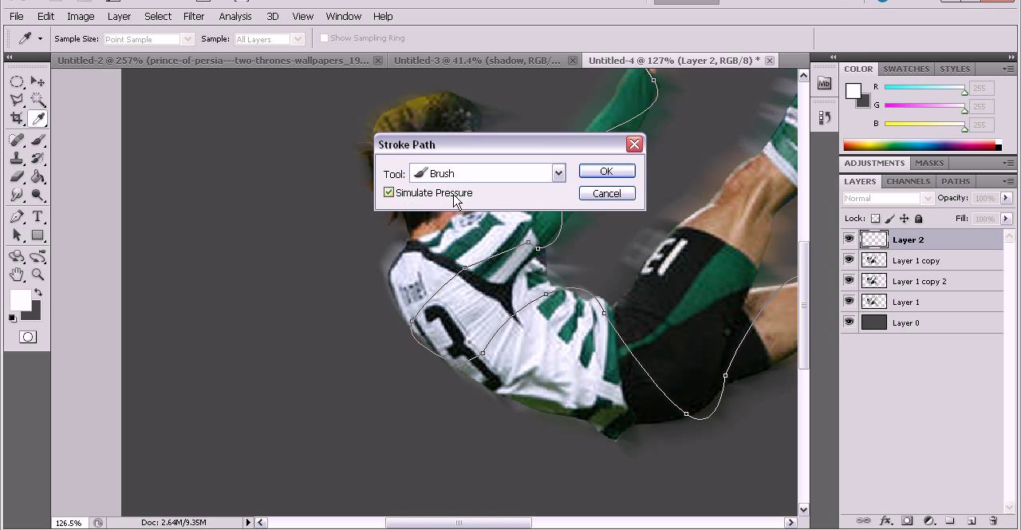
pyautogui.click(602, 172)
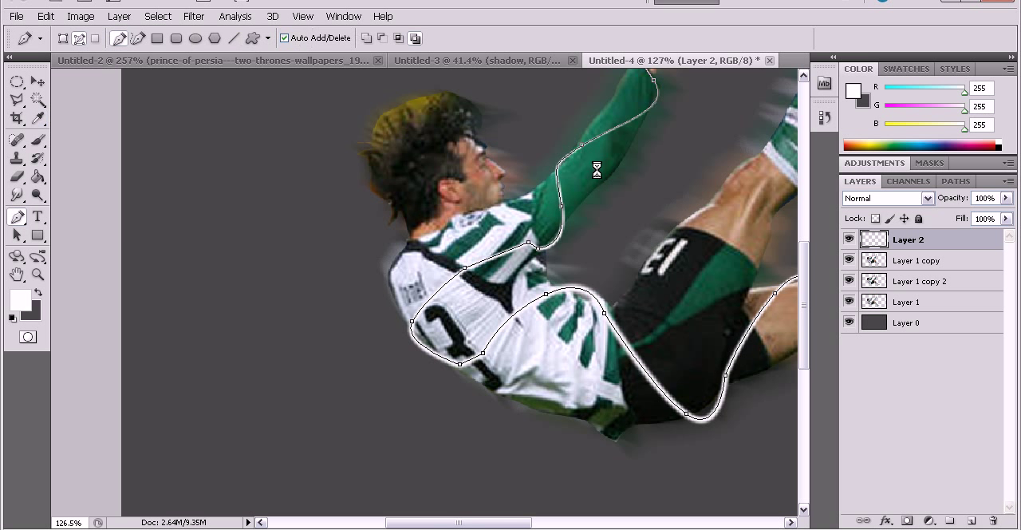
pyautogui.rightClick(546, 295)
pyautogui.click(569, 317)
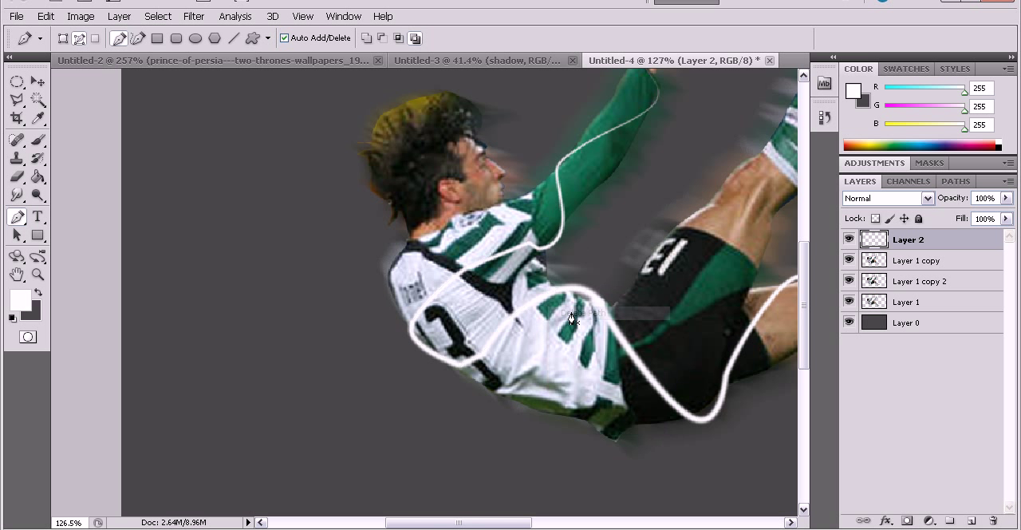
# Add an Outer Glow effect to Layer 2, which holds the white light streak.
pyautogui.scroll(-3, 629, 327)
pyautogui.press('alt')
pyautogui.scroll(1, 534, 373)
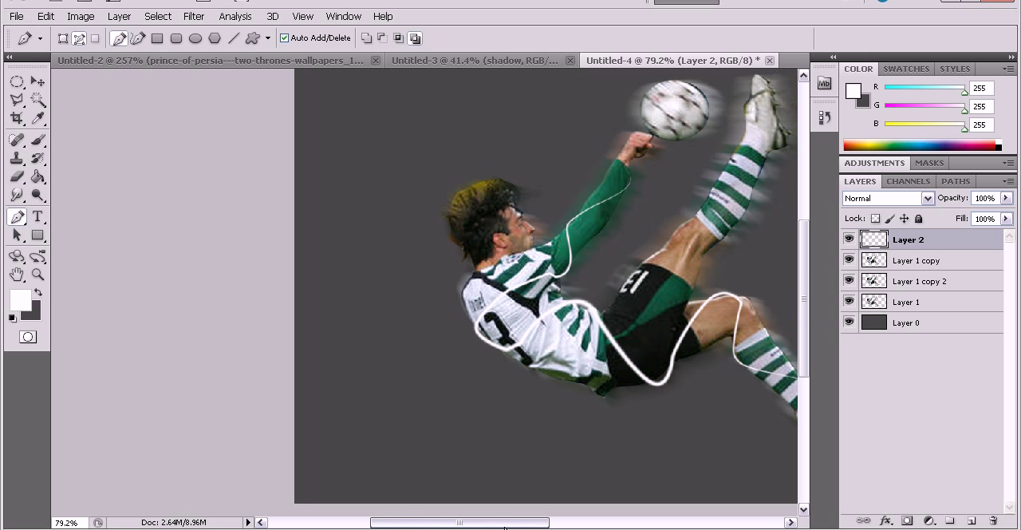
pyautogui.scroll(1, 533, 374)
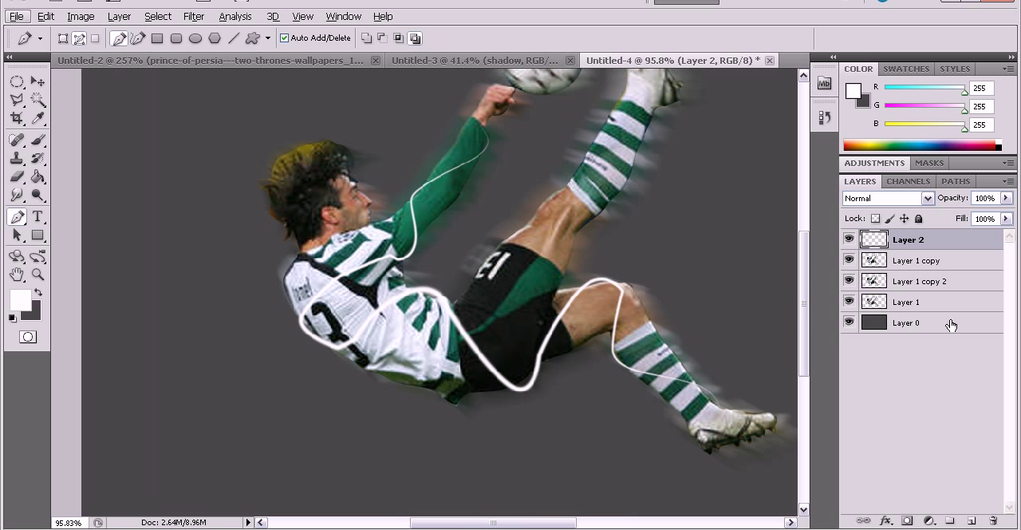
pyautogui.click(988, 244)
pyautogui.doubleClick(988, 245)
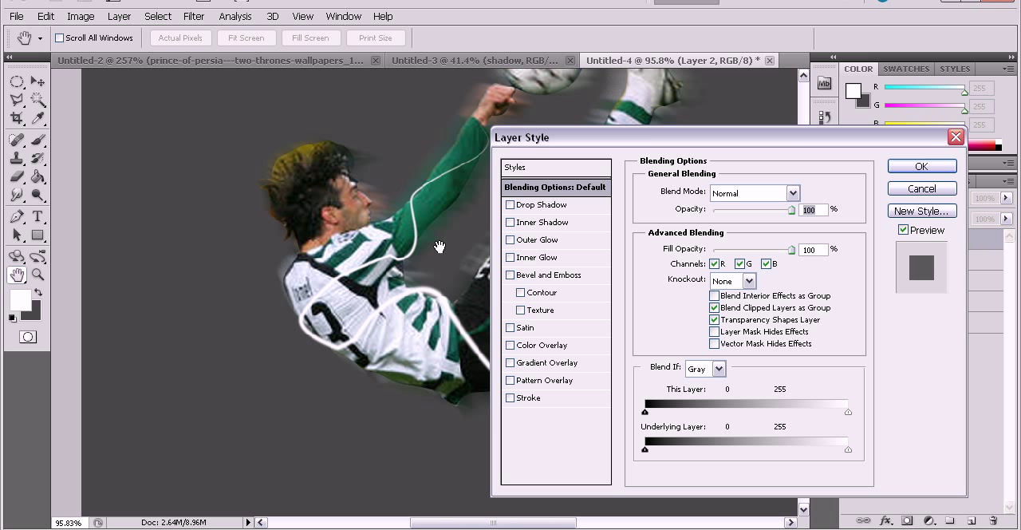
pyautogui.click(533, 240)
# Set the outer glow's colour to green #20a245 and its spread to 18%, and apply the layer style.
pyautogui.click(678, 245)
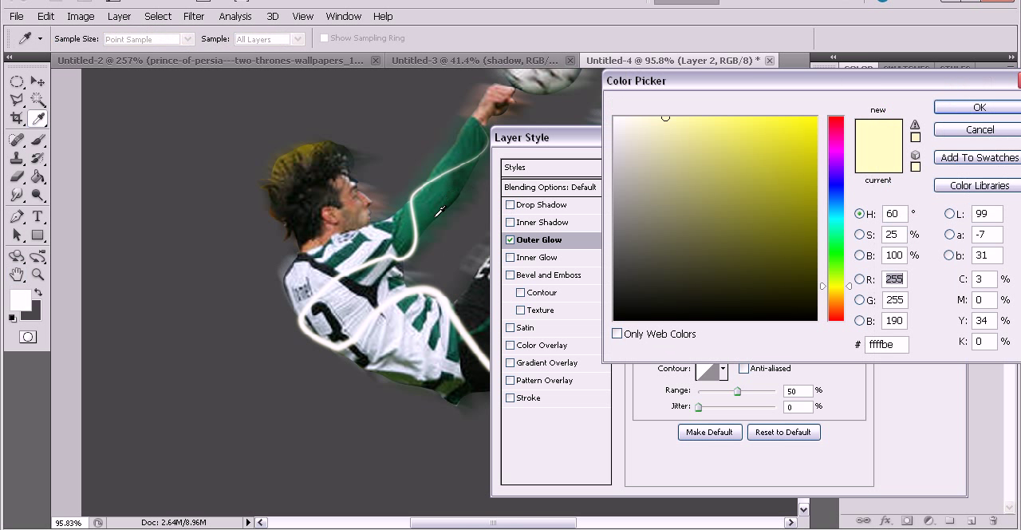
pyautogui.click(410, 226)
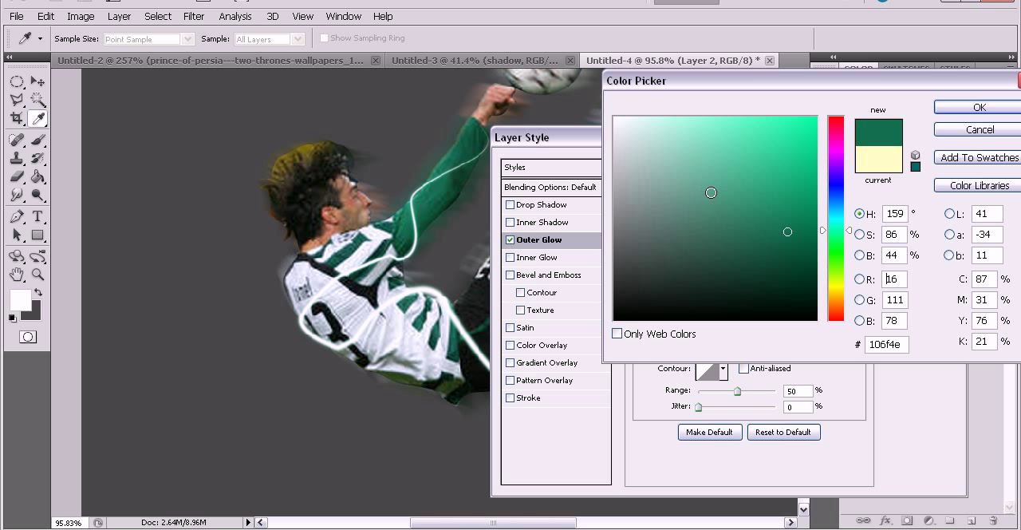
pyautogui.click(768, 172)
pyautogui.click(841, 242)
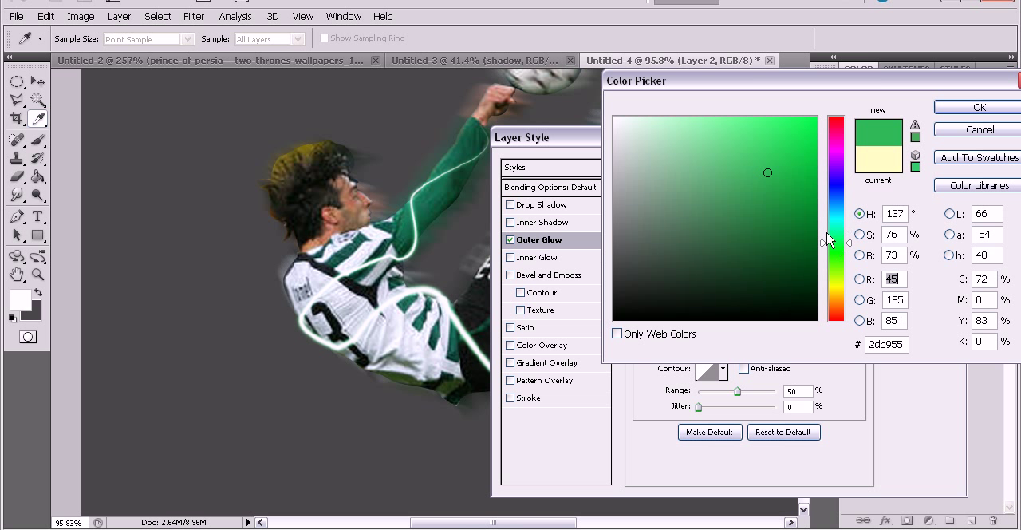
pyautogui.click(776, 190)
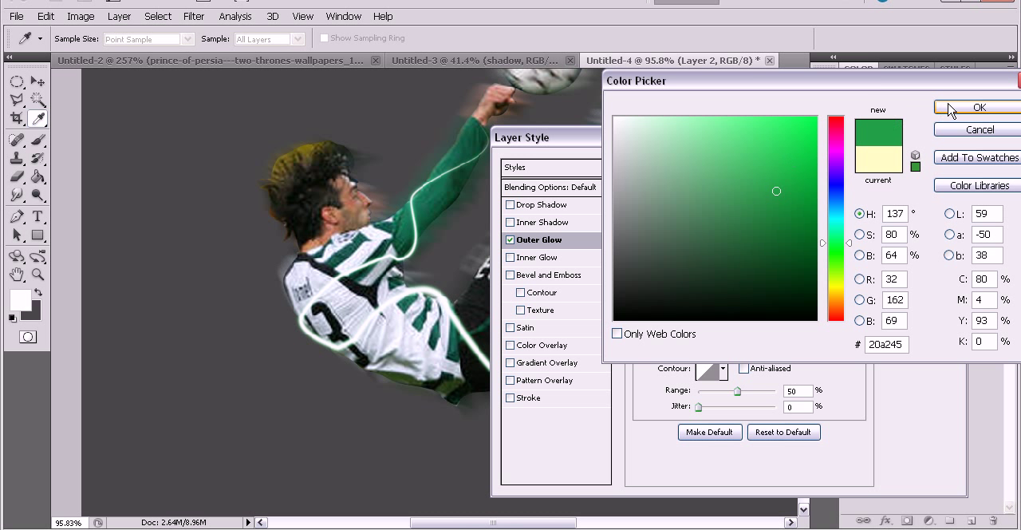
pyautogui.click(980, 107)
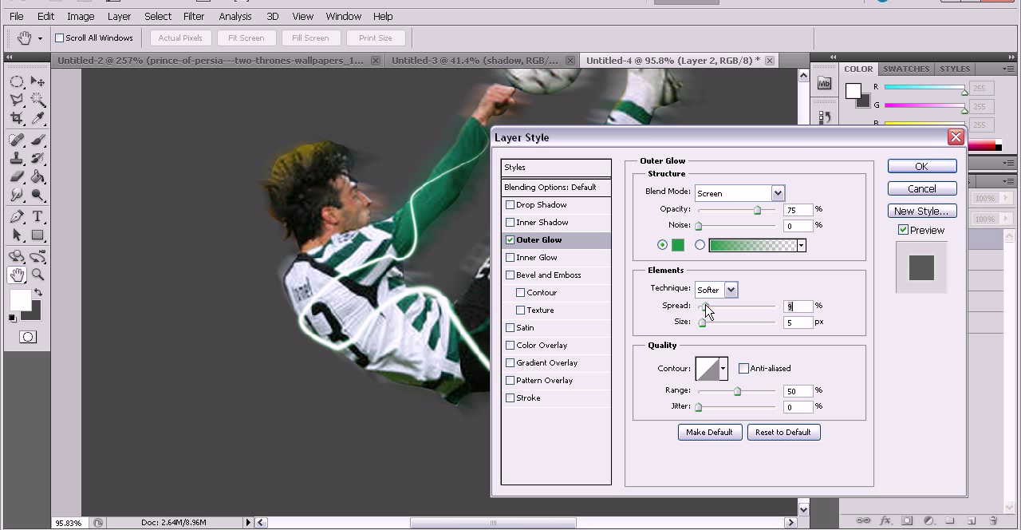
pyautogui.moveTo(706, 306); pyautogui.dragTo(714, 305)
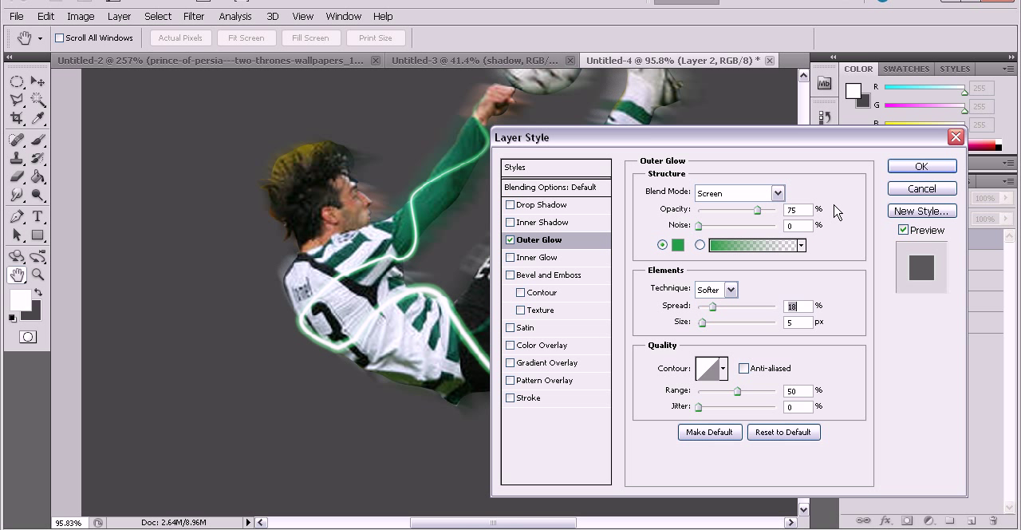
pyautogui.click(913, 167)
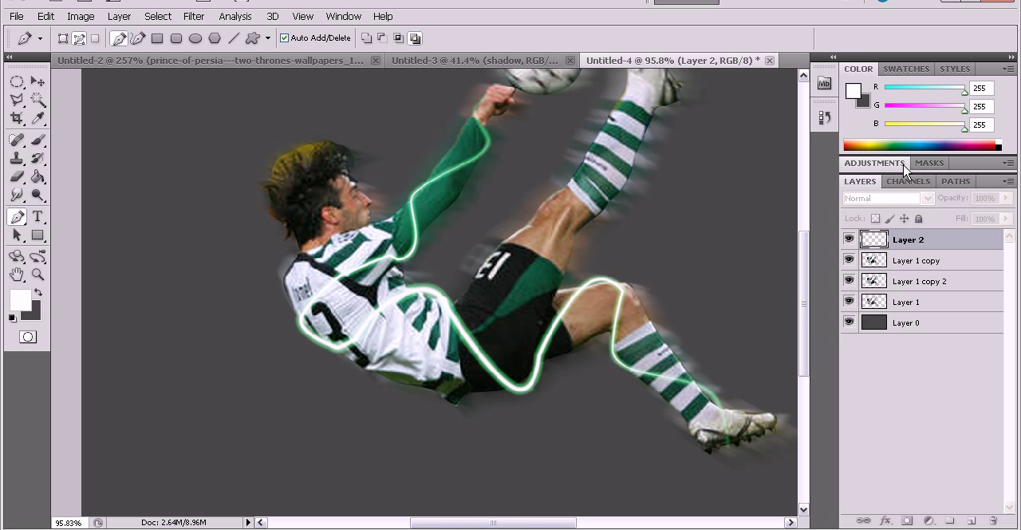
# Erase the end of the glowing streak where it passes over the lower boot, using the Eraser at size 20.
pyautogui.click(16, 178)
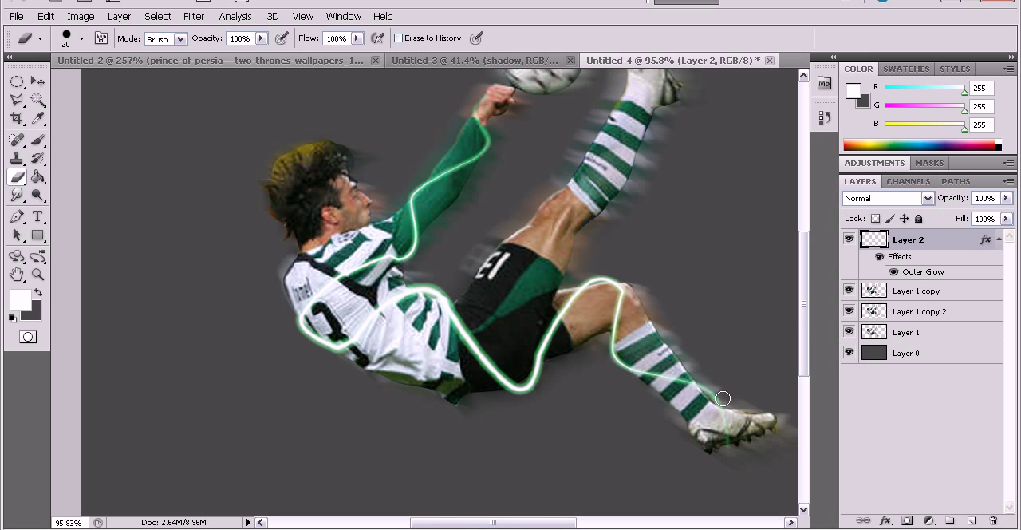
pyautogui.scroll(2, 723, 397)
pyautogui.scroll(-1, 734, 423)
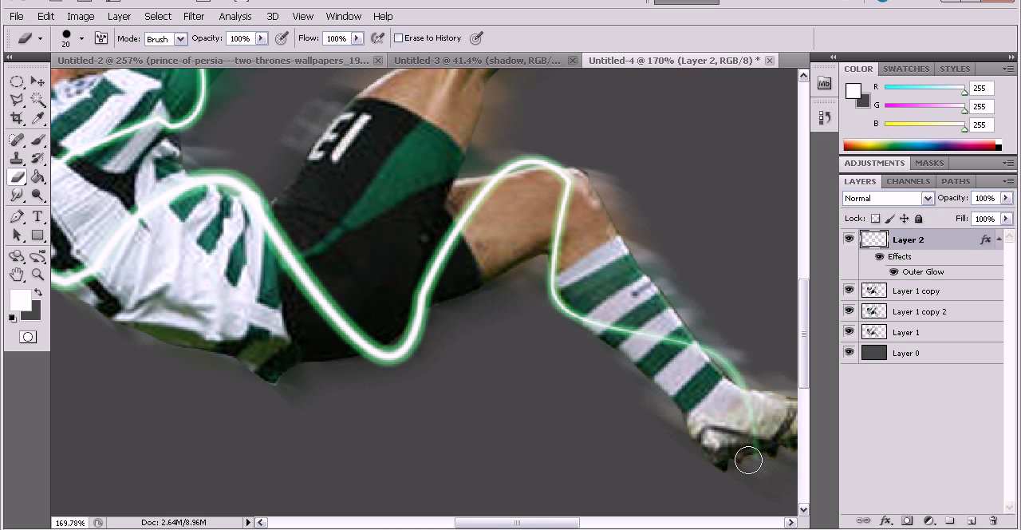
pyautogui.scroll(2, 718, 463)
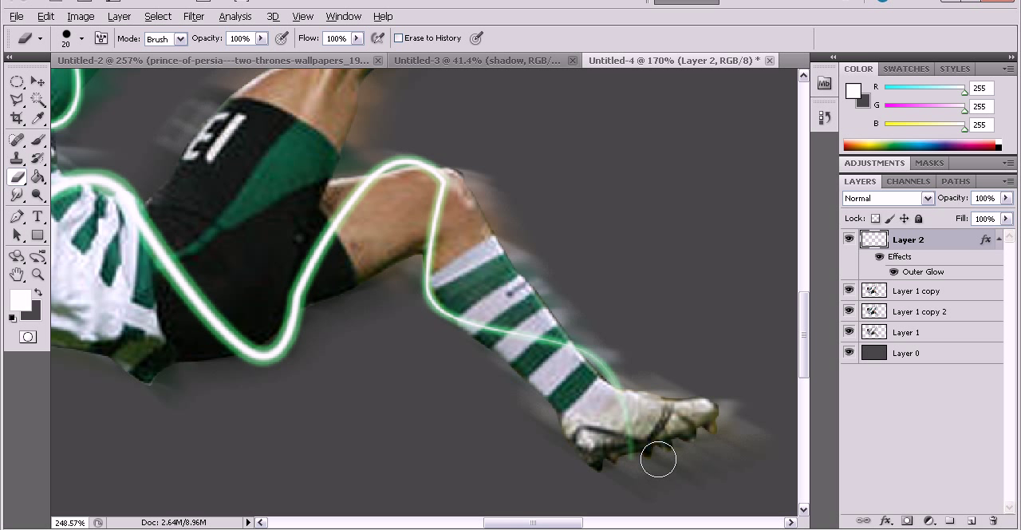
pyautogui.scroll(2, 659, 460)
pyautogui.scroll(-1, 667, 452)
pyautogui.scroll(2, 665, 449)
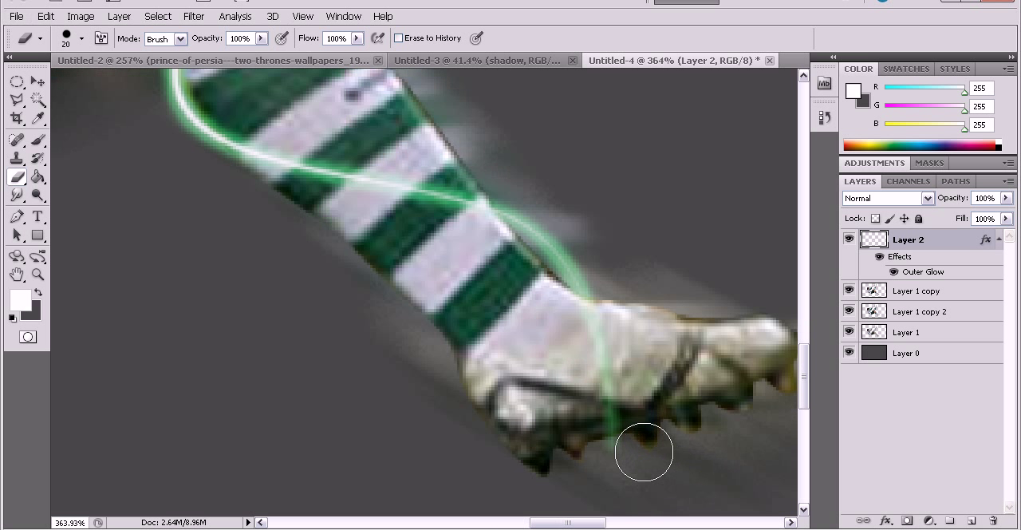
pyautogui.scroll(2, 388, 353)
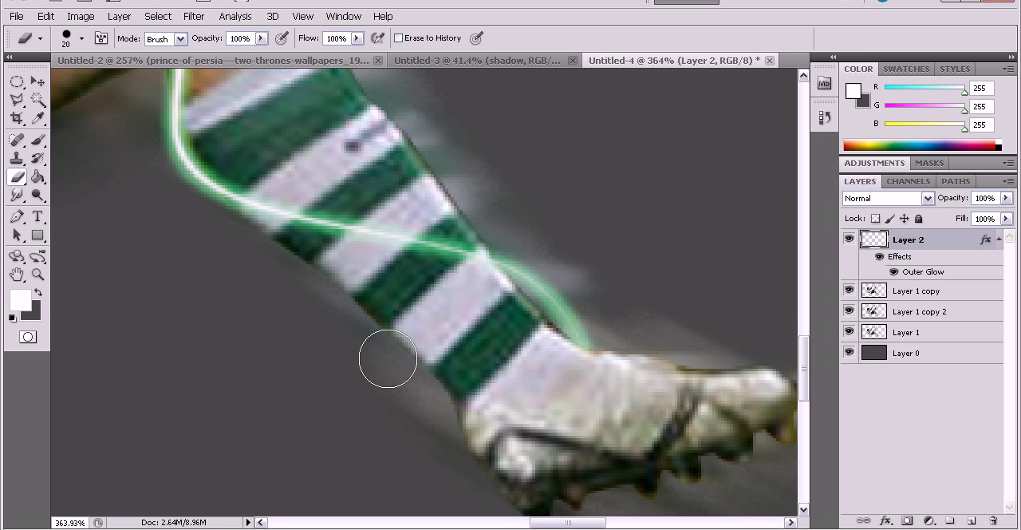
# Erase the streak where it crosses the bent knee down to the top of the sock, so it passes behind the leg.
pyautogui.moveTo(589, 525); pyautogui.dragTo(569, 525)
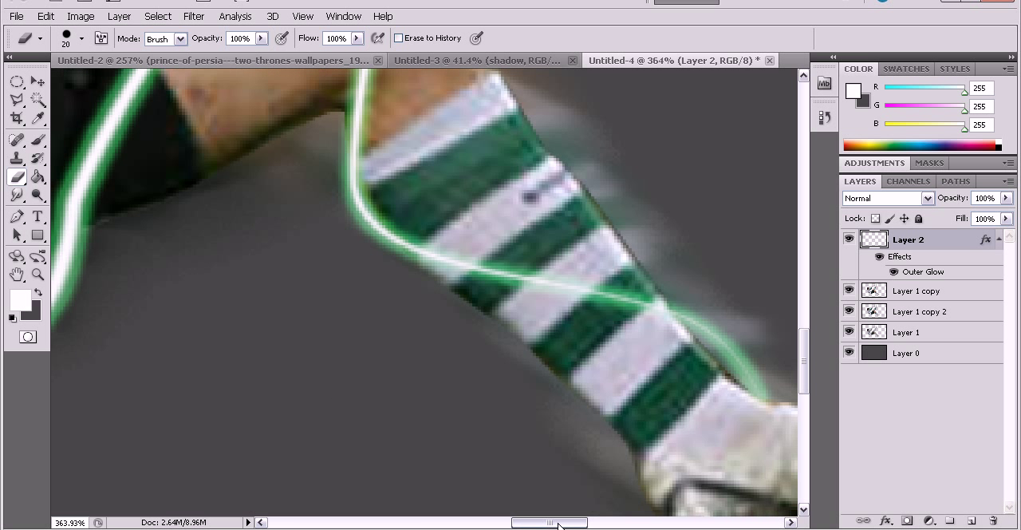
pyautogui.scroll(4, 354, 354)
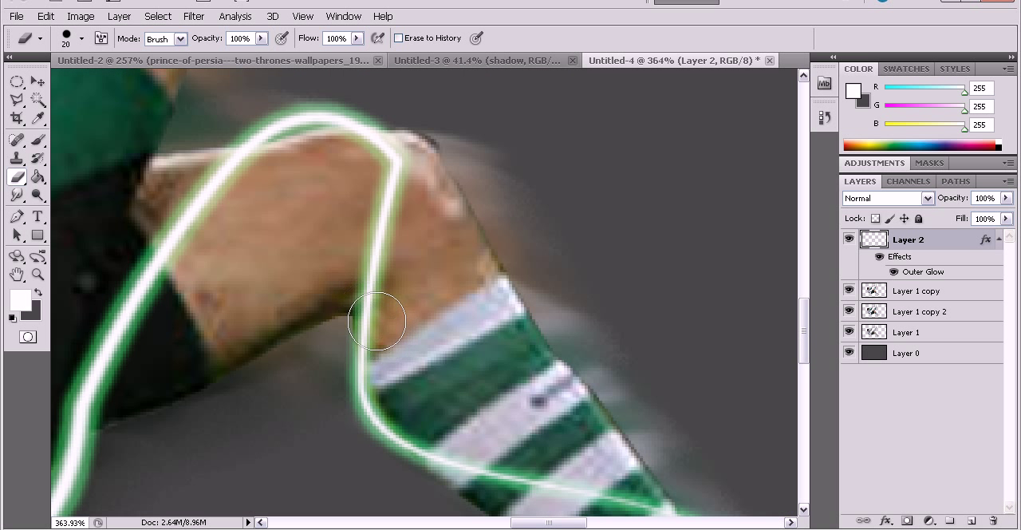
pyautogui.moveTo(380, 323); pyautogui.dragTo(381, 277)
pyautogui.hotkey('ctrl', 'z')
pyautogui.scroll(1, 420, 272)
pyautogui.scroll(1, 420, 272)
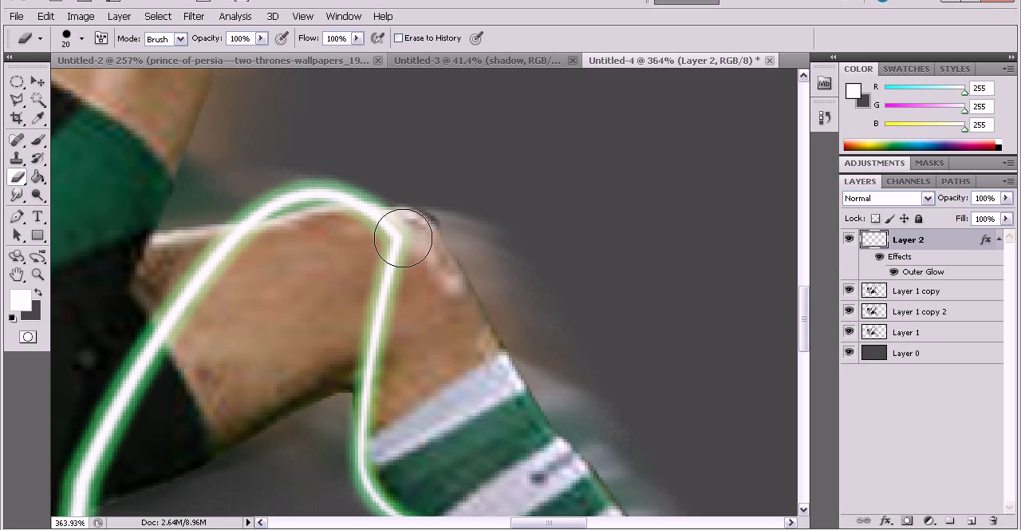
pyautogui.moveTo(383, 229)
pyautogui.mouseDown()
pyautogui.moveTo(371, 228)
pyautogui.moveTo(389, 285)
pyautogui.moveTo(366, 382)
pyautogui.moveTo(381, 395)
pyautogui.moveTo(387, 434)
pyautogui.mouseUp()
pyautogui.scroll(-1, 399, 399)
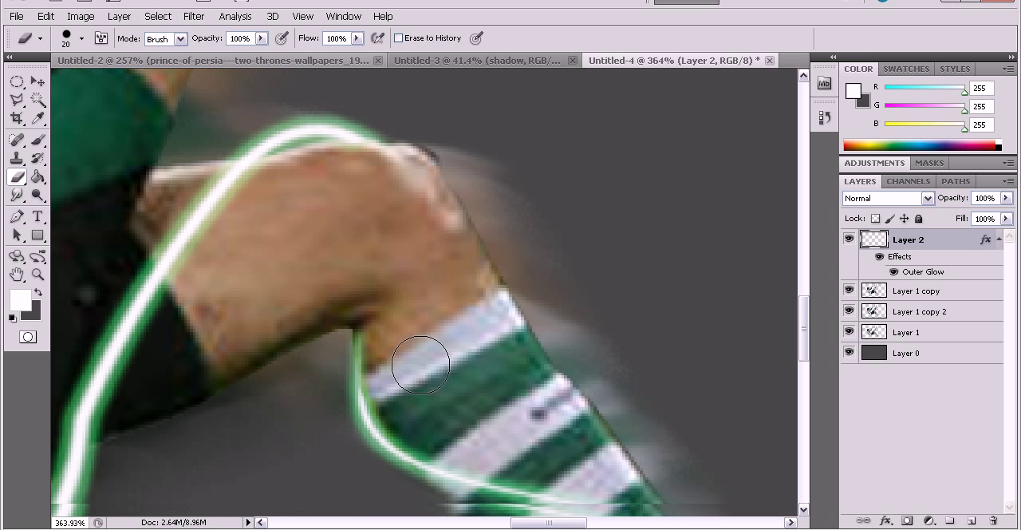
pyautogui.moveTo(373, 319); pyautogui.dragTo(387, 391)
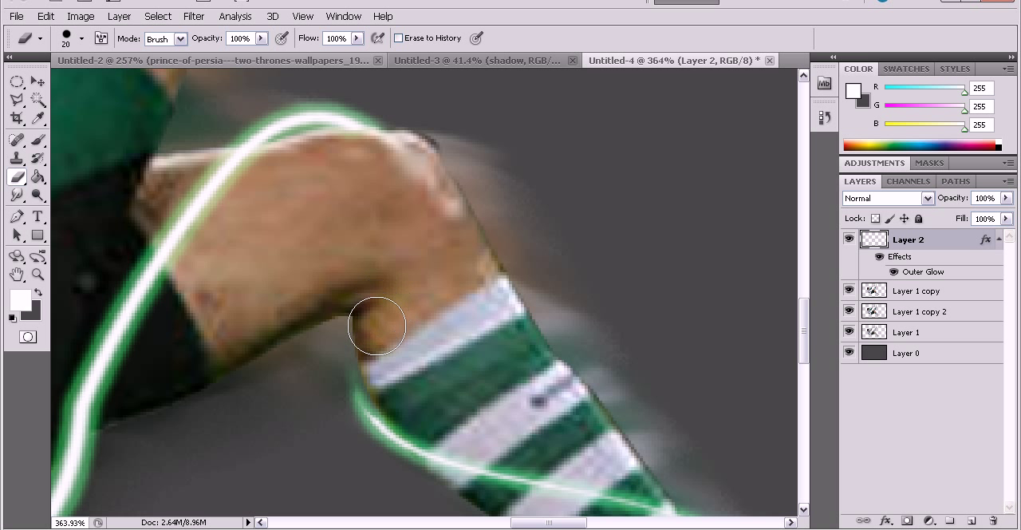
# Erase the streak segment crossing the black shorts, from the shirt's edge down to the lower curve.
pyautogui.scroll(1, 375, 316)
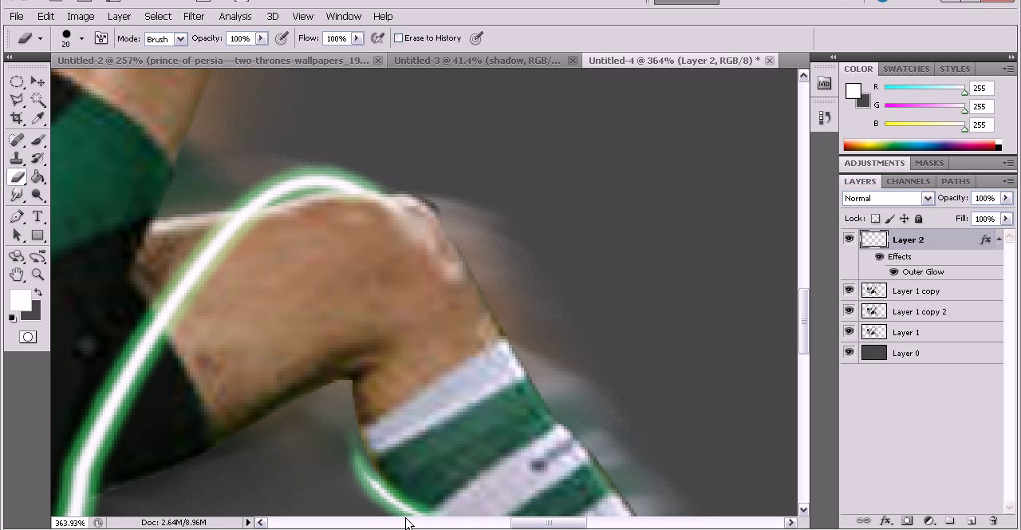
pyautogui.moveTo(527, 522); pyautogui.dragTo(488, 523)
pyautogui.scroll(-4, 465, 346)
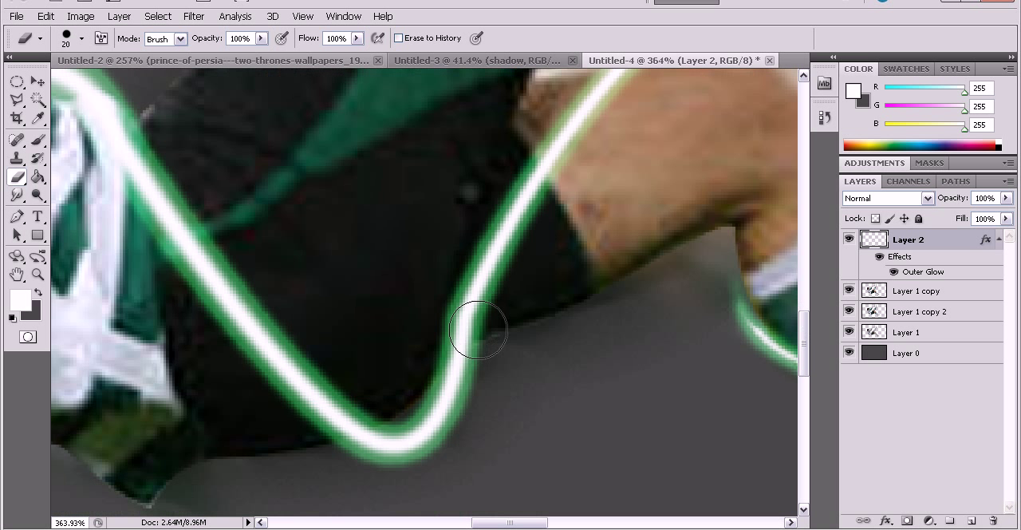
pyautogui.moveTo(312, 376)
pyautogui.mouseDown()
pyautogui.moveTo(353, 381)
pyautogui.moveTo(324, 414)
pyautogui.moveTo(362, 391)
pyautogui.mouseUp()
pyautogui.scroll(2, 296, 358)
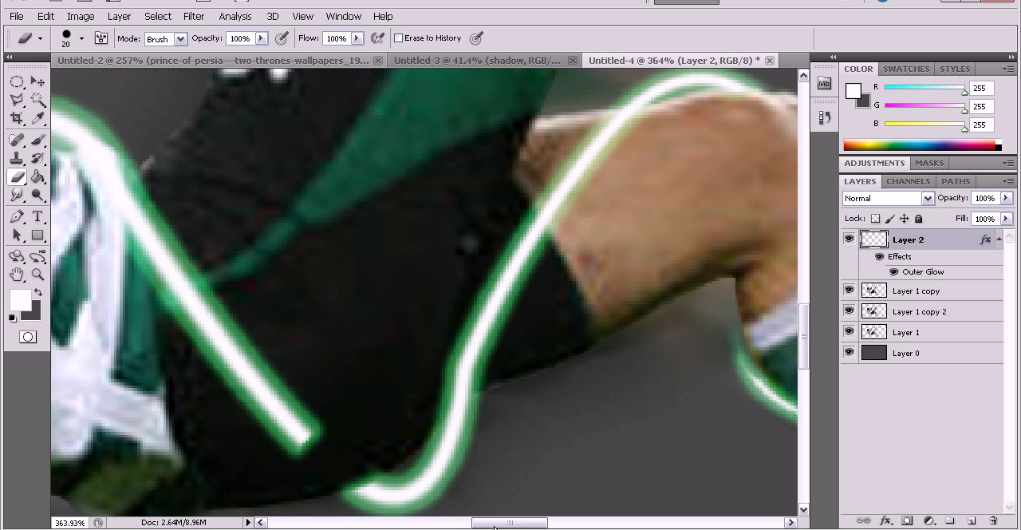
pyautogui.moveTo(504, 522); pyautogui.dragTo(486, 524)
pyautogui.moveTo(481, 446)
pyautogui.mouseDown()
pyautogui.moveTo(356, 299)
pyautogui.moveTo(327, 275)
pyautogui.moveTo(272, 267)
pyautogui.moveTo(319, 269)
pyautogui.moveTo(314, 327)
pyautogui.moveTo(359, 372)
pyautogui.mouseUp()
pyautogui.scroll(4, 312, 290)
pyautogui.moveTo(494, 523); pyautogui.dragTo(482, 522)
pyautogui.moveTo(478, 312); pyautogui.dragTo(362, 312)
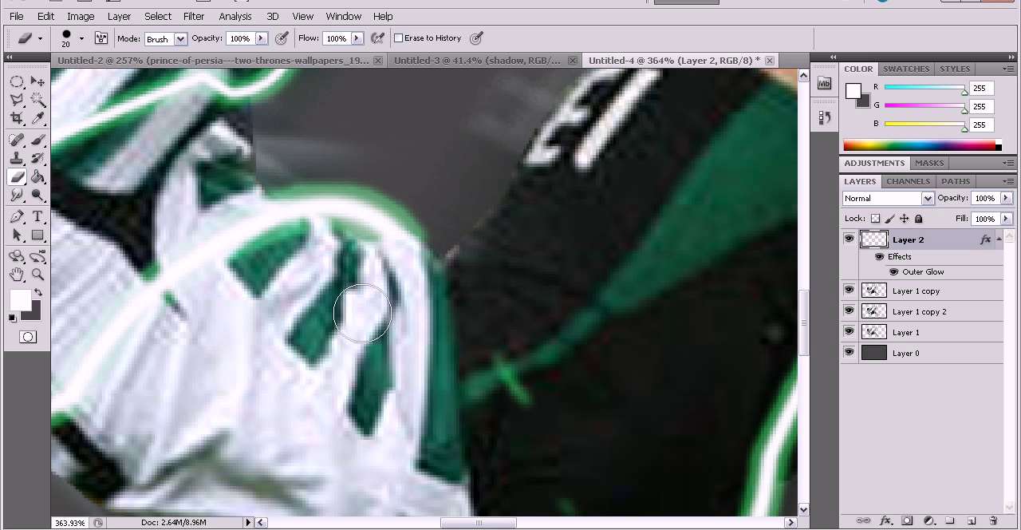
# Erase the streak segment across the shirt's back and shoulder, from above the shirt number to the armpit.
pyautogui.scroll(-3, 399, 331)
pyautogui.moveTo(508, 523); pyautogui.dragTo(482, 522)
pyautogui.scroll(6, 216, 254)
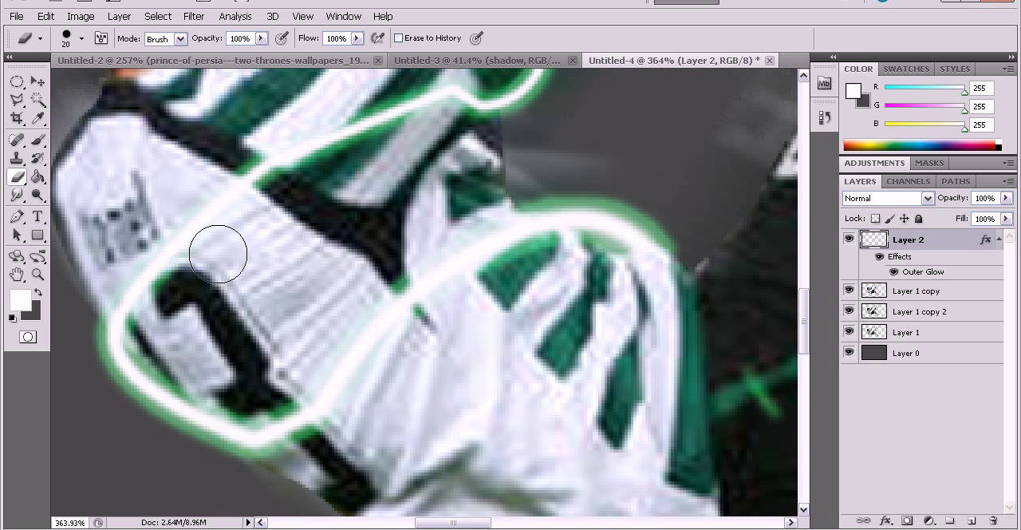
pyautogui.scroll(-1, 207, 267)
pyautogui.moveTo(120, 387)
pyautogui.mouseDown()
pyautogui.moveTo(251, 292)
pyautogui.moveTo(458, 190)
pyautogui.moveTo(467, 170)
pyautogui.moveTo(417, 183)
pyautogui.mouseUp()
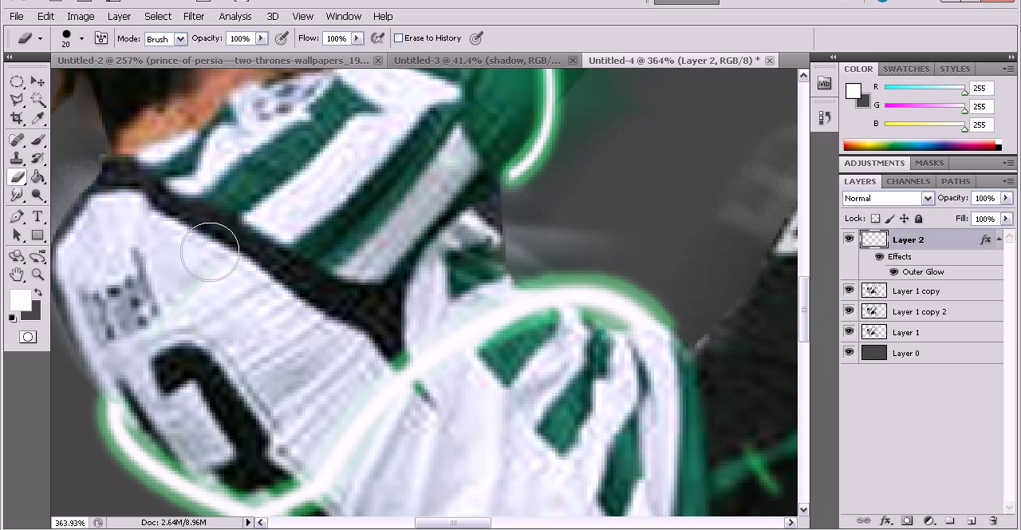
# Erase the streak where it crosses the raised arm's green sleeve between the elbow and the wrist.
pyautogui.scroll(9, 174, 299)
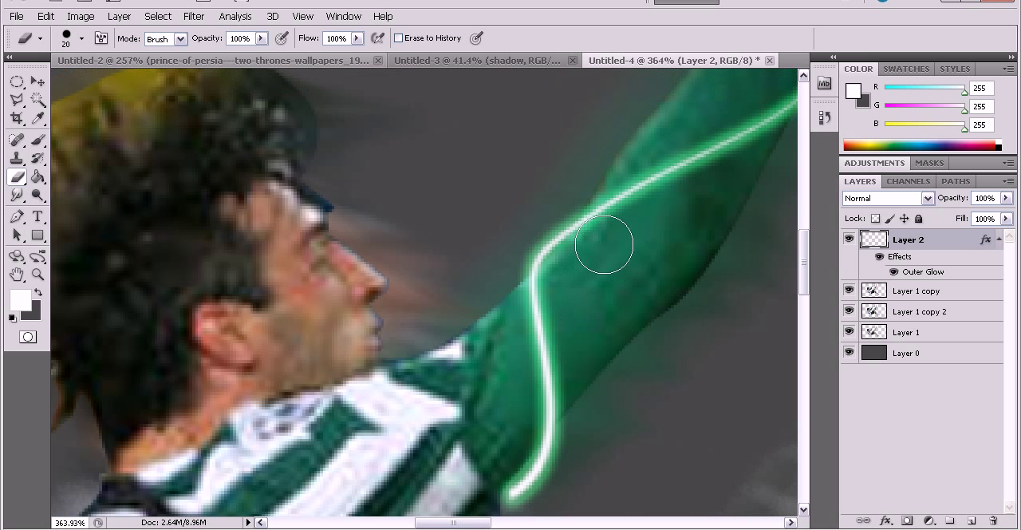
pyautogui.moveTo(618, 213); pyautogui.dragTo(607, 238)
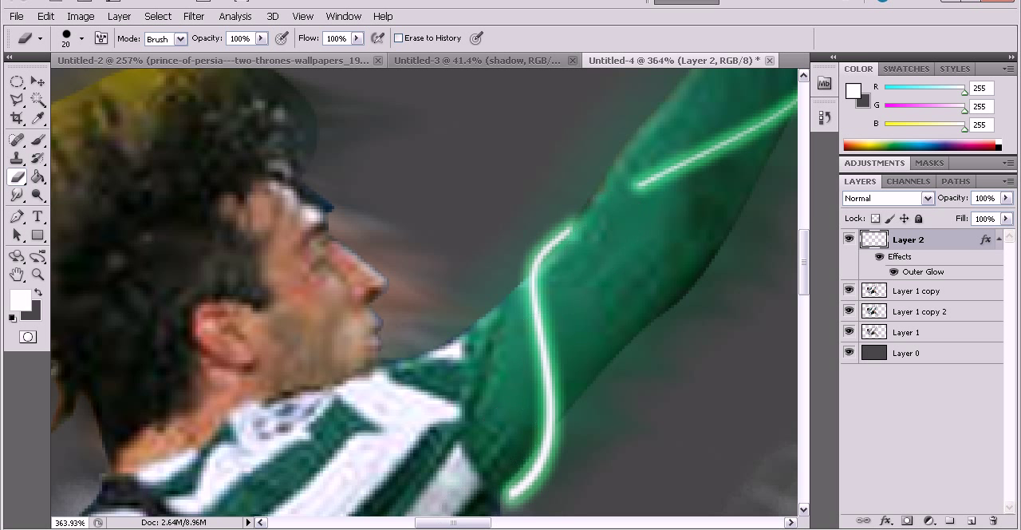
pyautogui.moveTo(461, 523); pyautogui.dragTo(485, 523)
pyautogui.scroll(3, 499, 399)
pyautogui.moveTo(520, 221)
pyautogui.mouseDown()
pyautogui.moveTo(466, 283)
pyautogui.moveTo(399, 312)
pyautogui.mouseUp()
pyautogui.scroll(3, 479, 287)
pyautogui.scroll(2, 521, 260)
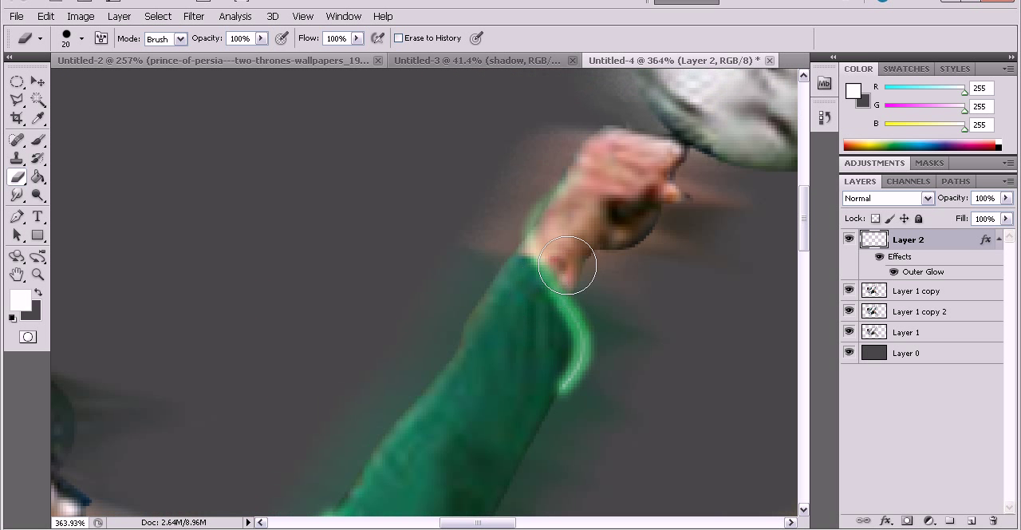
pyautogui.keyDown('alt'); pyautogui.scroll(-8, 574, 264); pyautogui.keyUp('alt')
pyautogui.keyDown('alt'); pyautogui.scroll(-2, 564, 239); pyautogui.keyUp('alt')
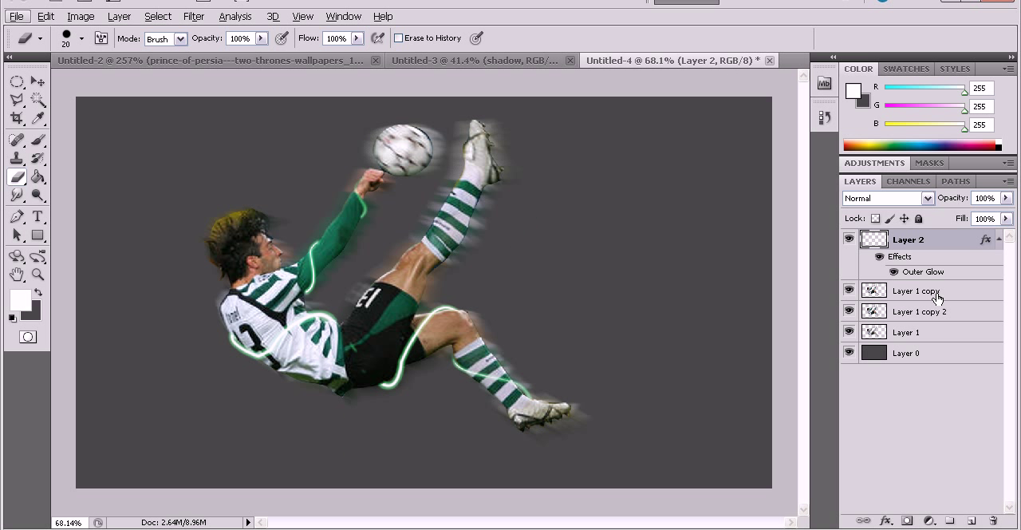
pyautogui.click(694, 529)
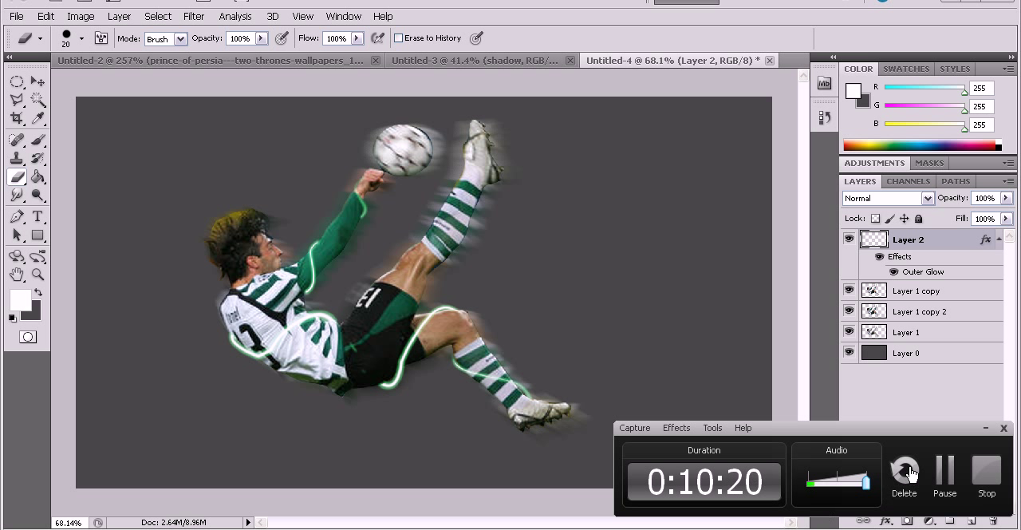
pyautogui.click(987, 431)
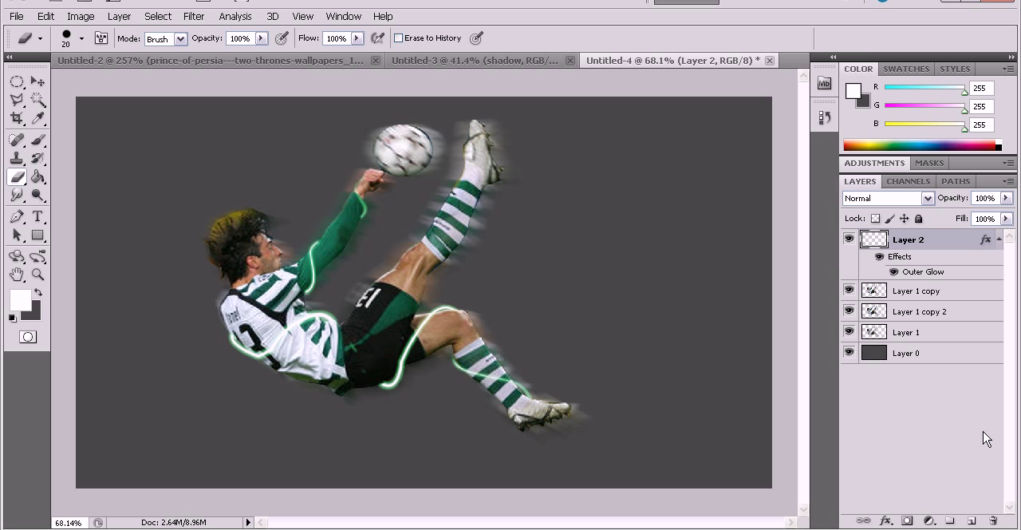